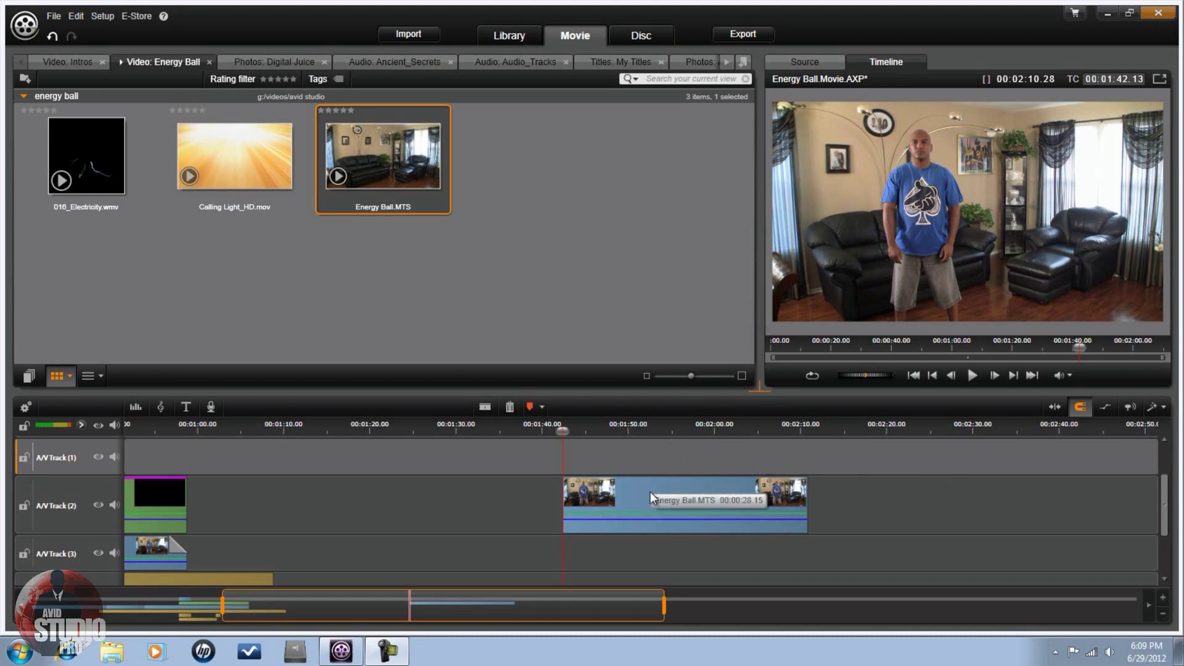
- Move the timeline playhead to 00:01:50.27 in the Energy Ball clip, where the hands come together
drag(563, 430, 637, 461)
click(950, 375)
click(950, 376)
click(950, 375)
click(950, 375)
click(950, 376)
click(950, 376)
click(950, 376)
click(950, 376)
click(995, 377)
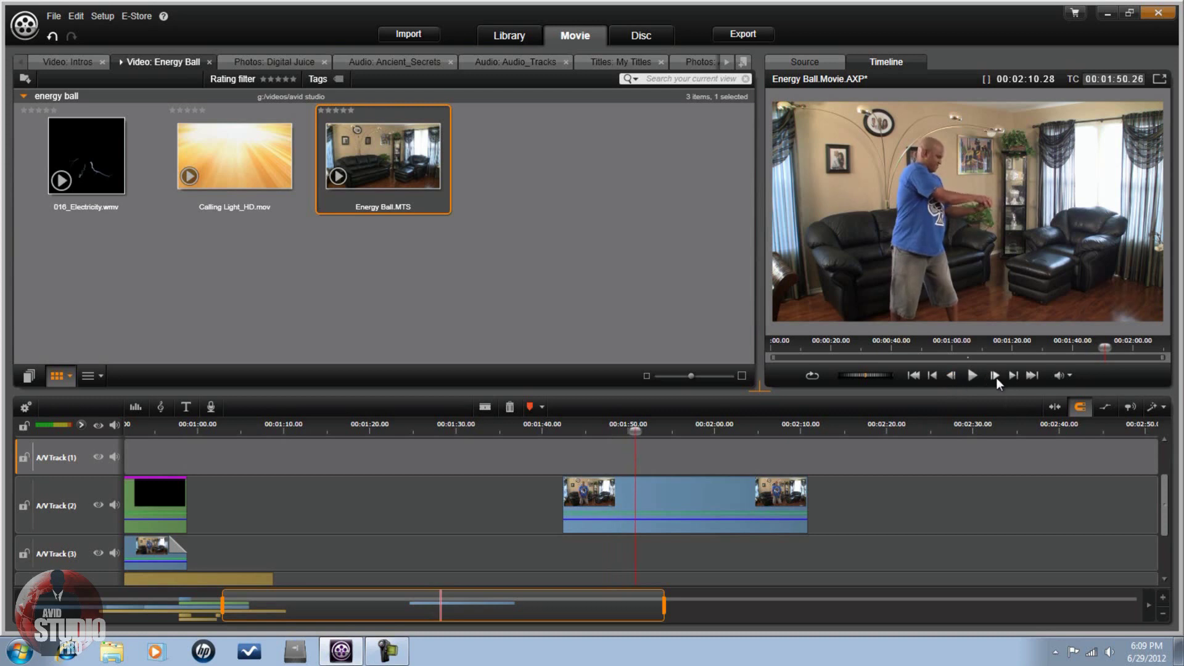
click(995, 376)
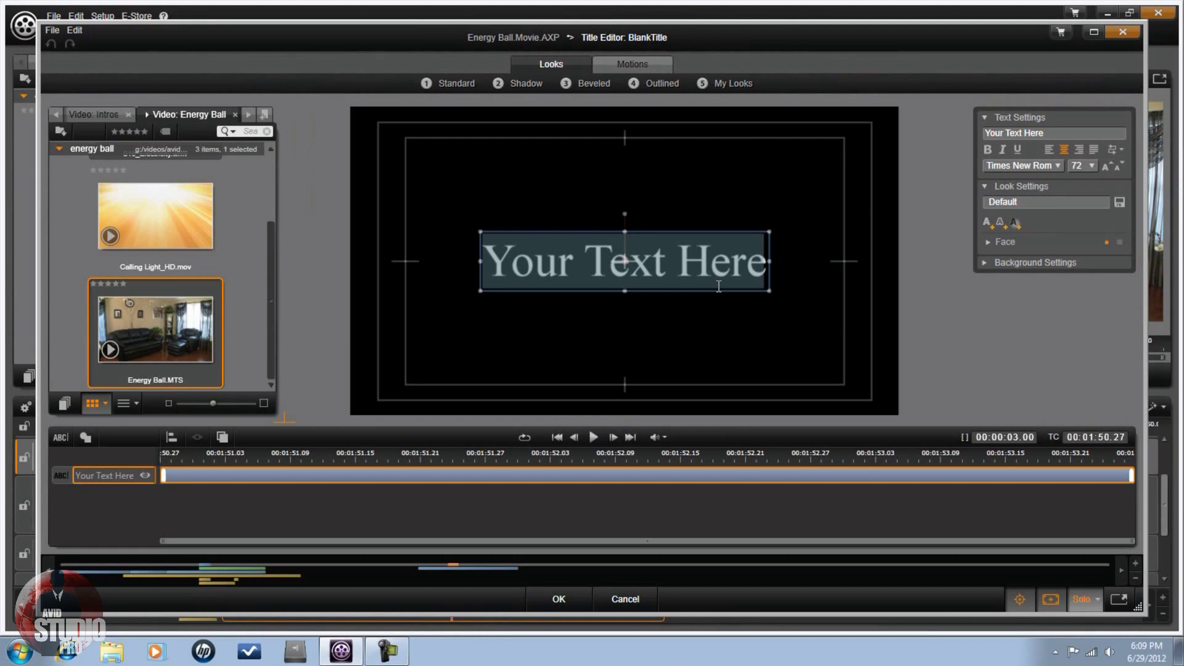
- Clear the placeholder text from the blank title and add a circle shape
key(BackSpace)
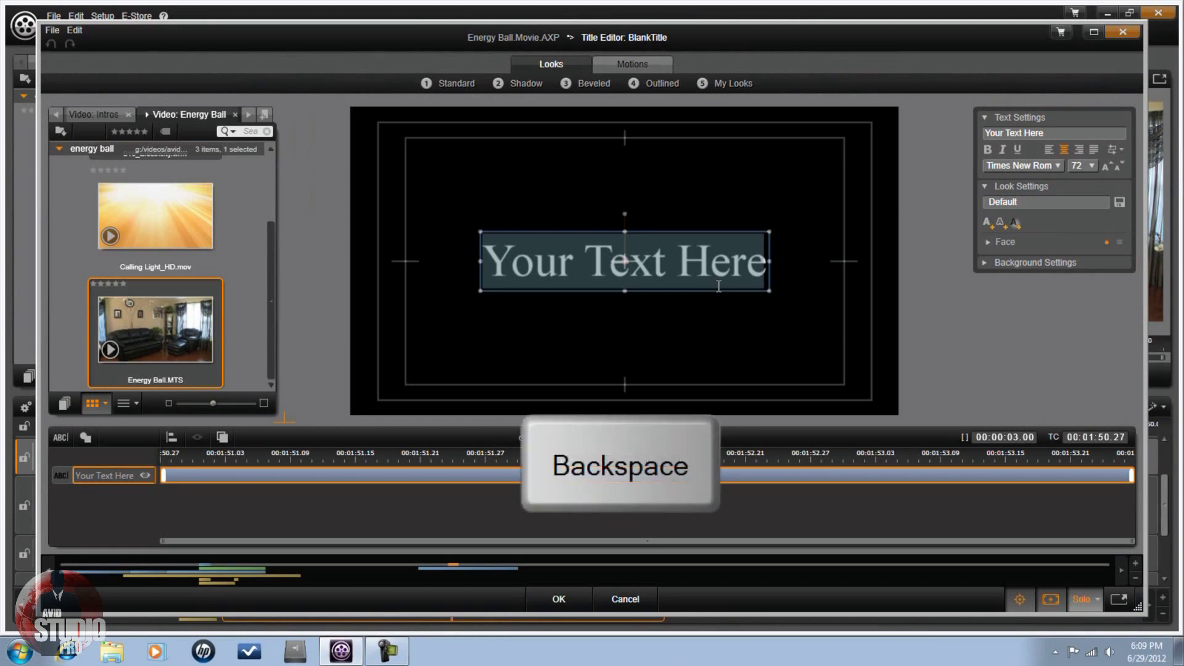
key(BackSpace)
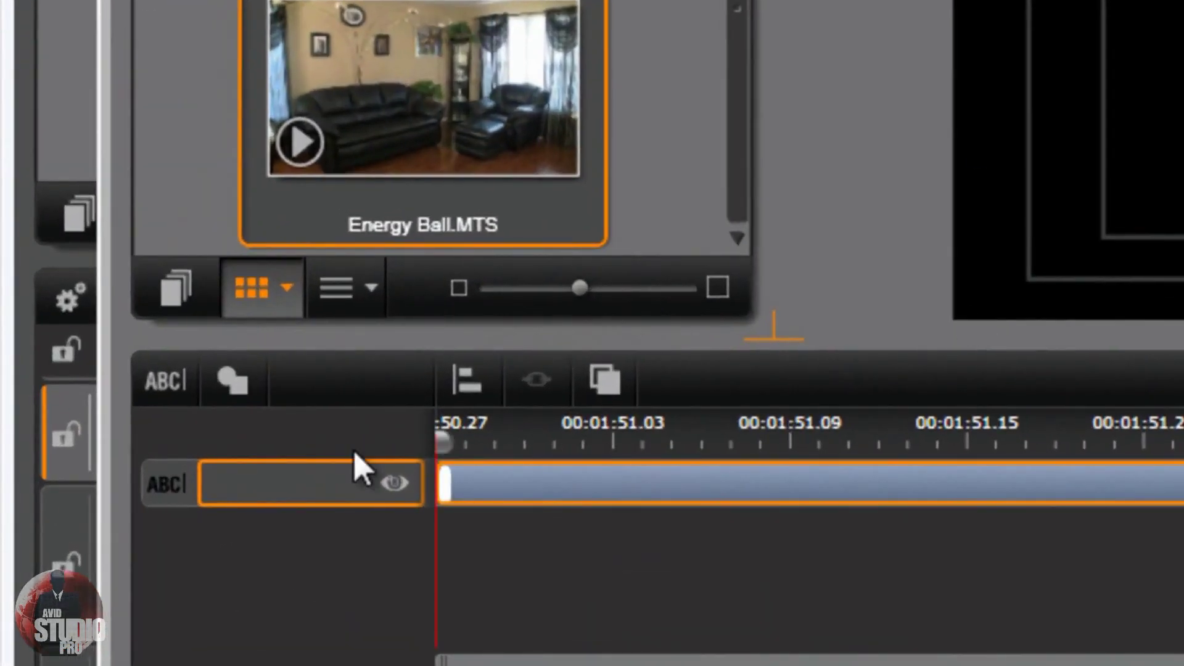
click(237, 381)
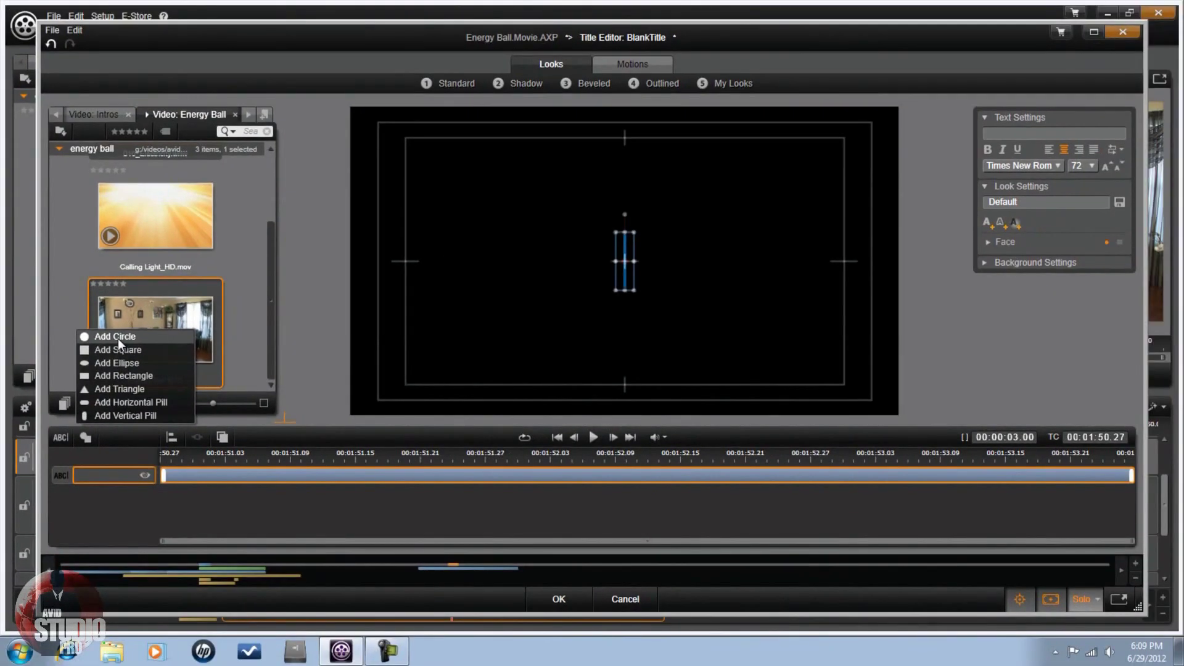
click(117, 338)
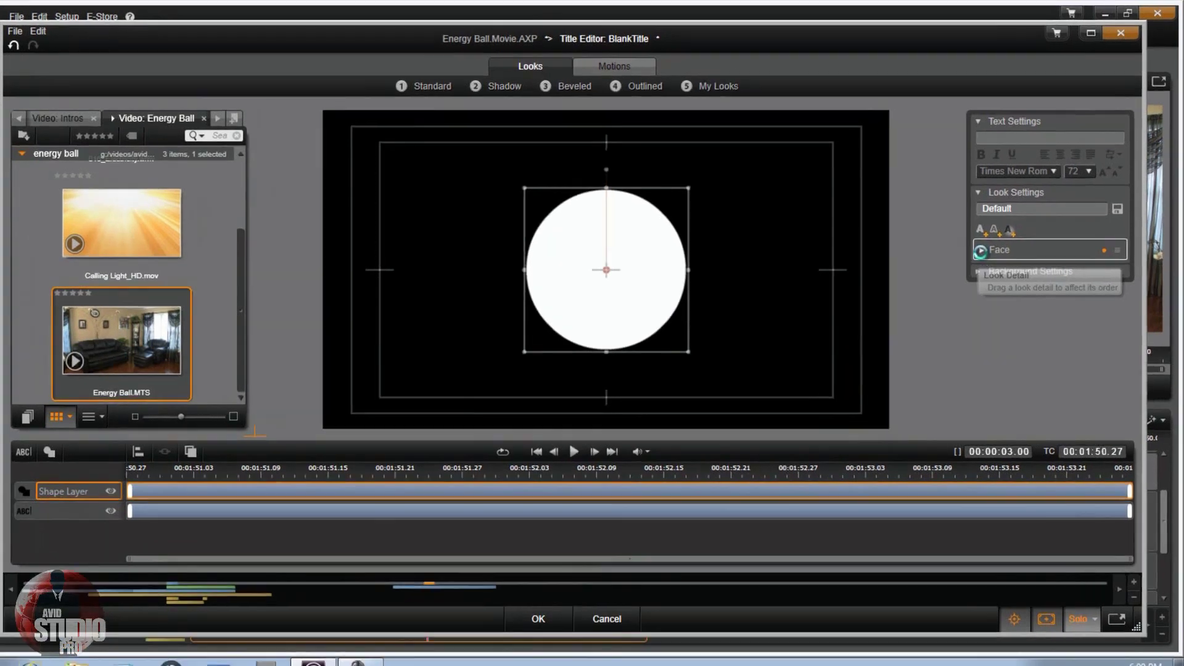
- Set the circle's face blur to 100 and its solid fill to blue (RGB 20, 46, 217)
click(987, 243)
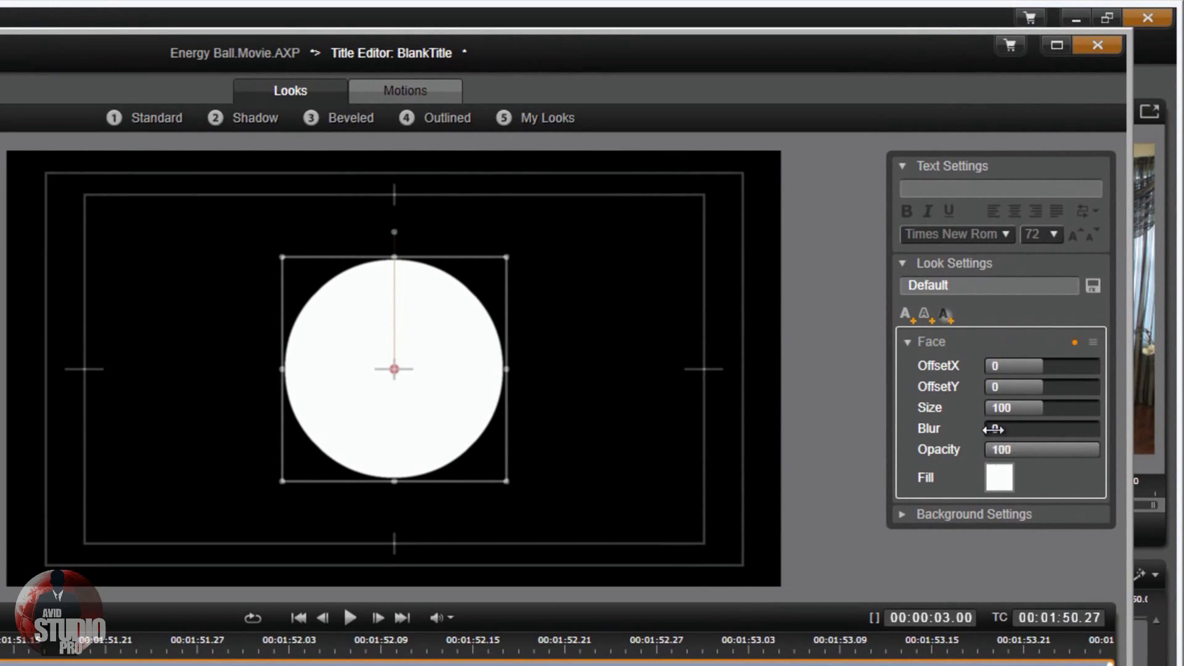
drag(993, 429, 1142, 431)
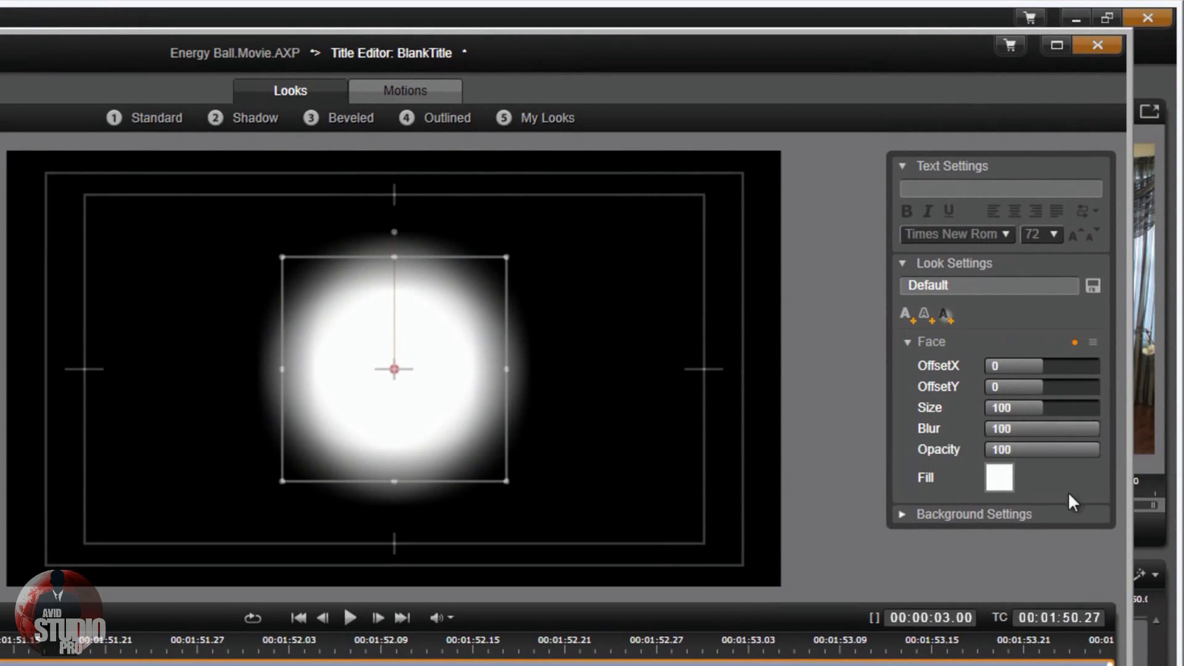
click(1000, 483)
click(718, 306)
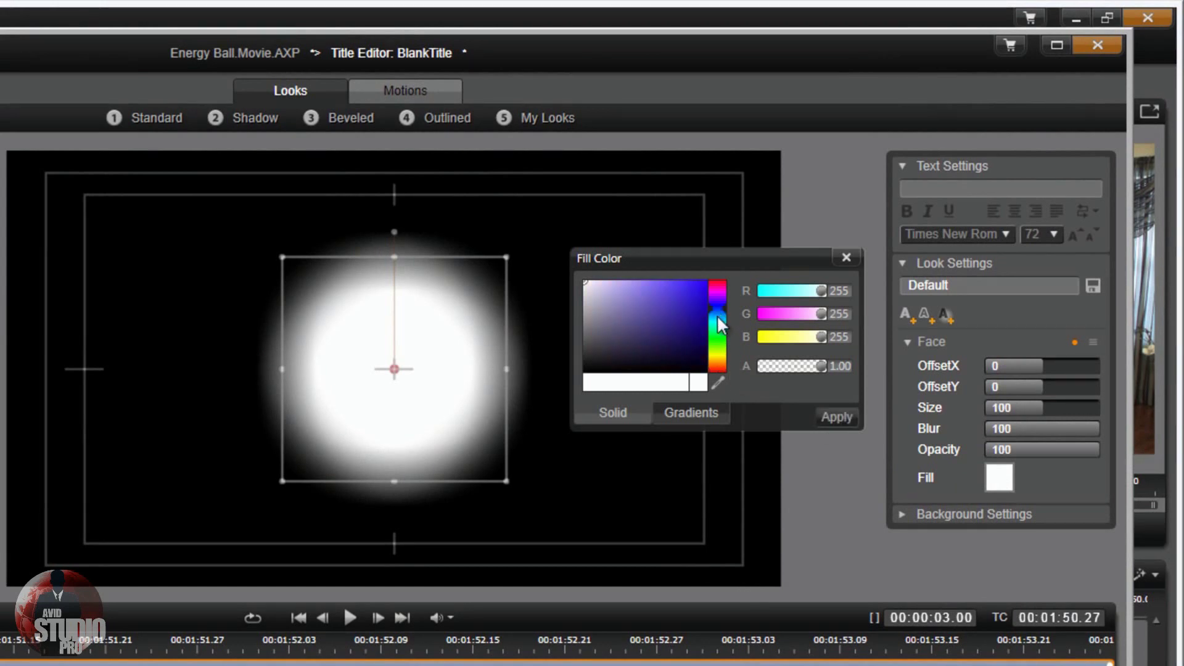
click(696, 294)
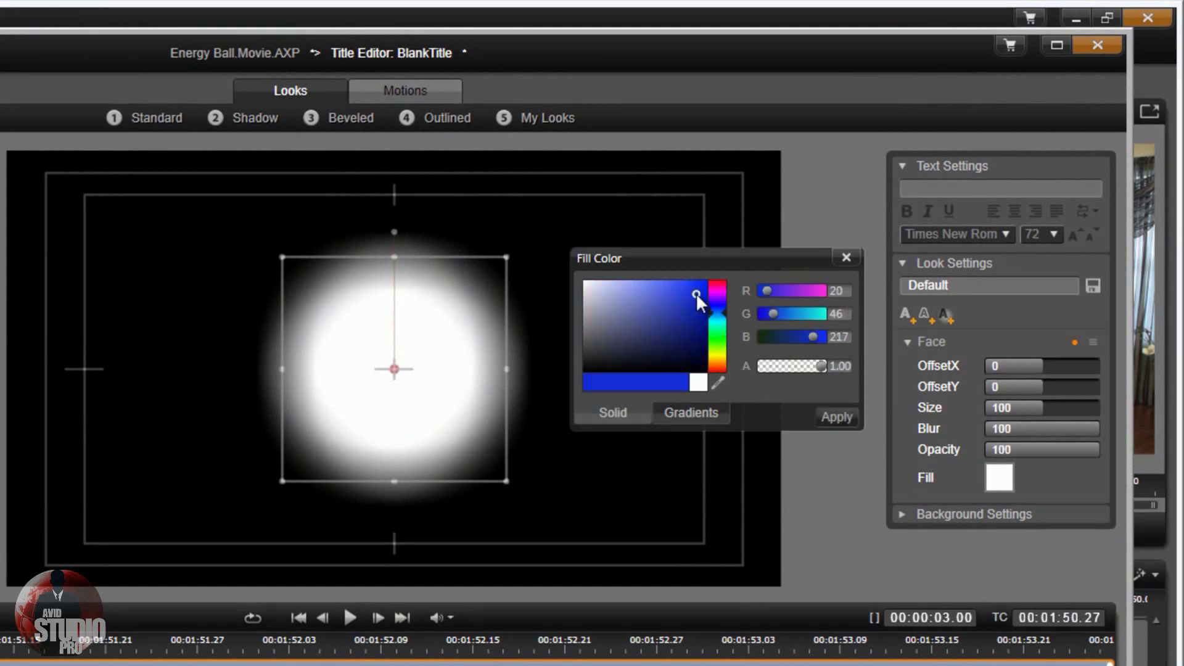
click(836, 415)
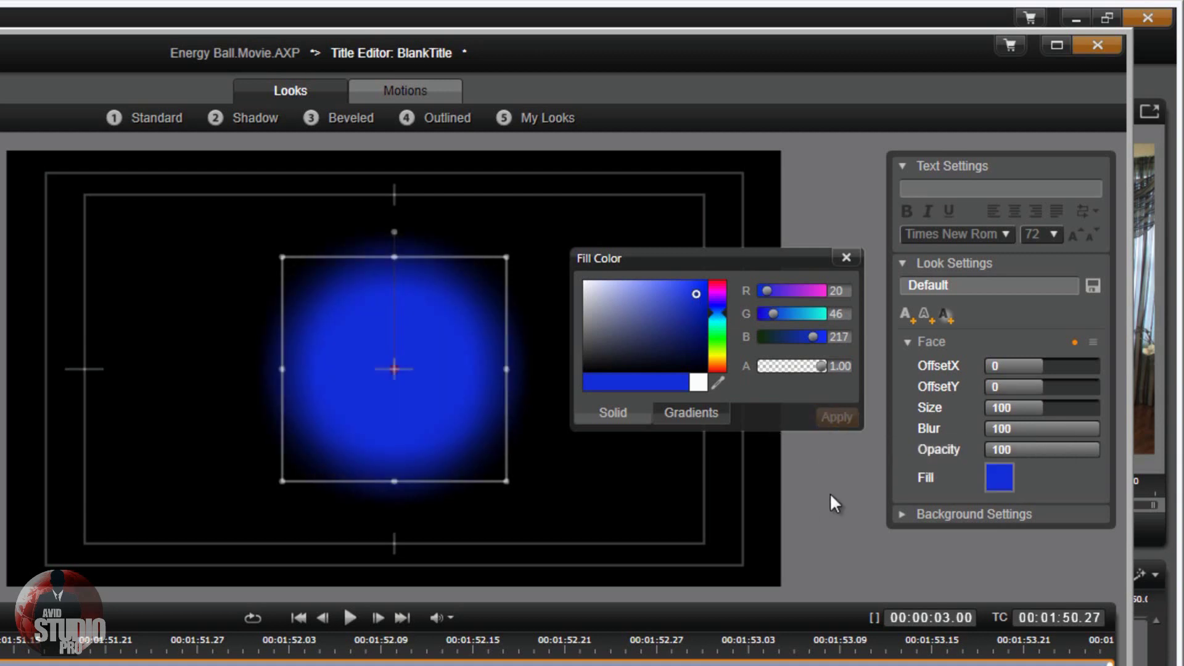
click(843, 257)
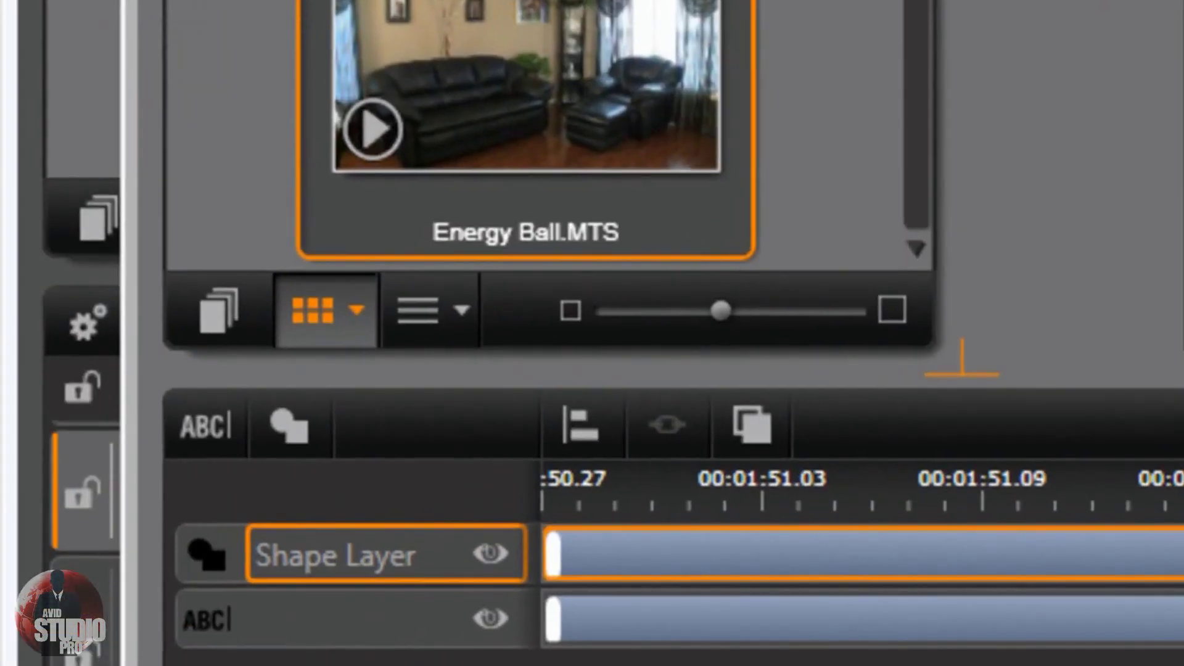
- Add a second blurred blue circle, offset it from the first and shrink it to about three quarters of its size
click(287, 429)
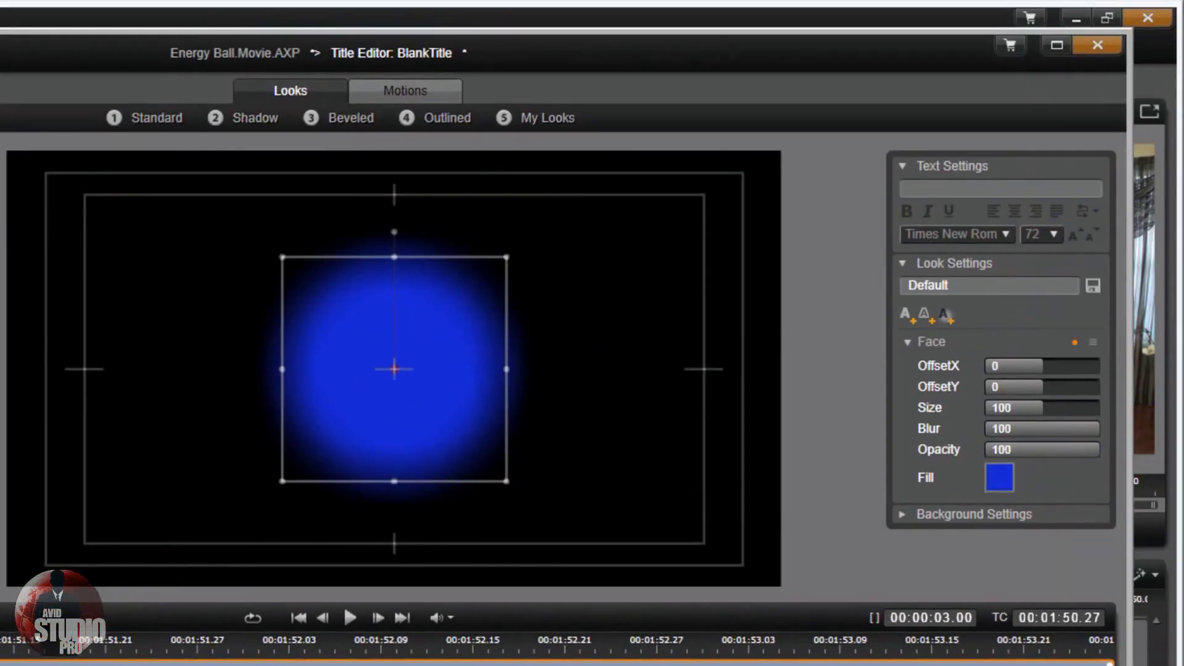
drag(415, 378, 510, 401)
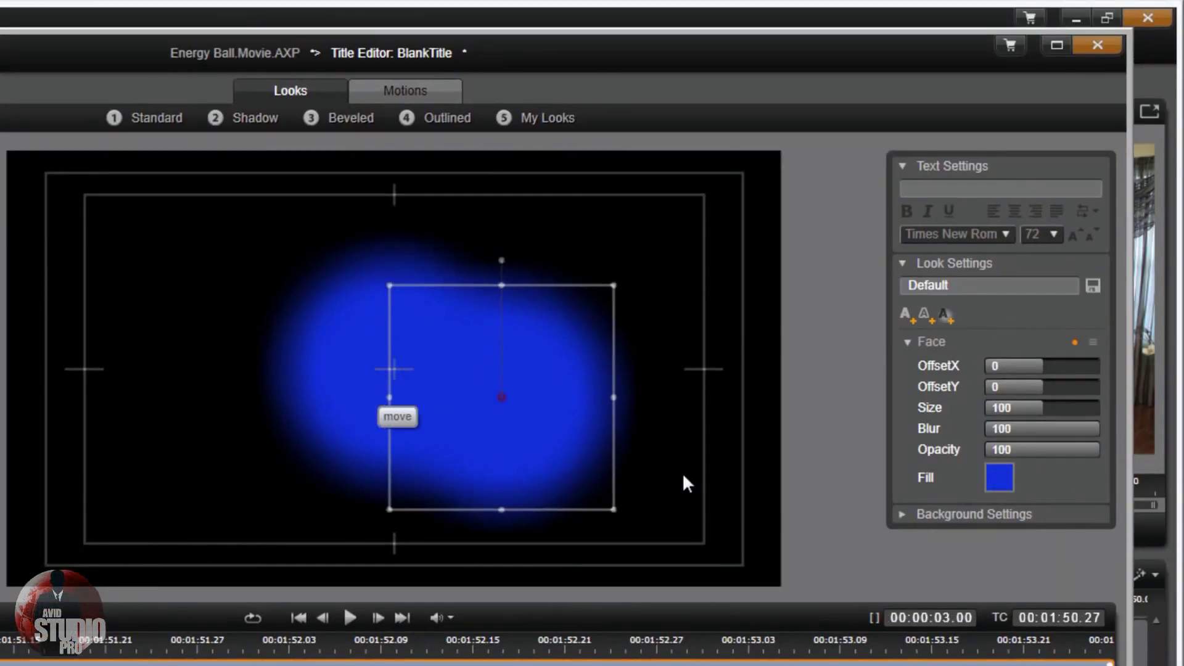
drag(613, 508, 558, 454)
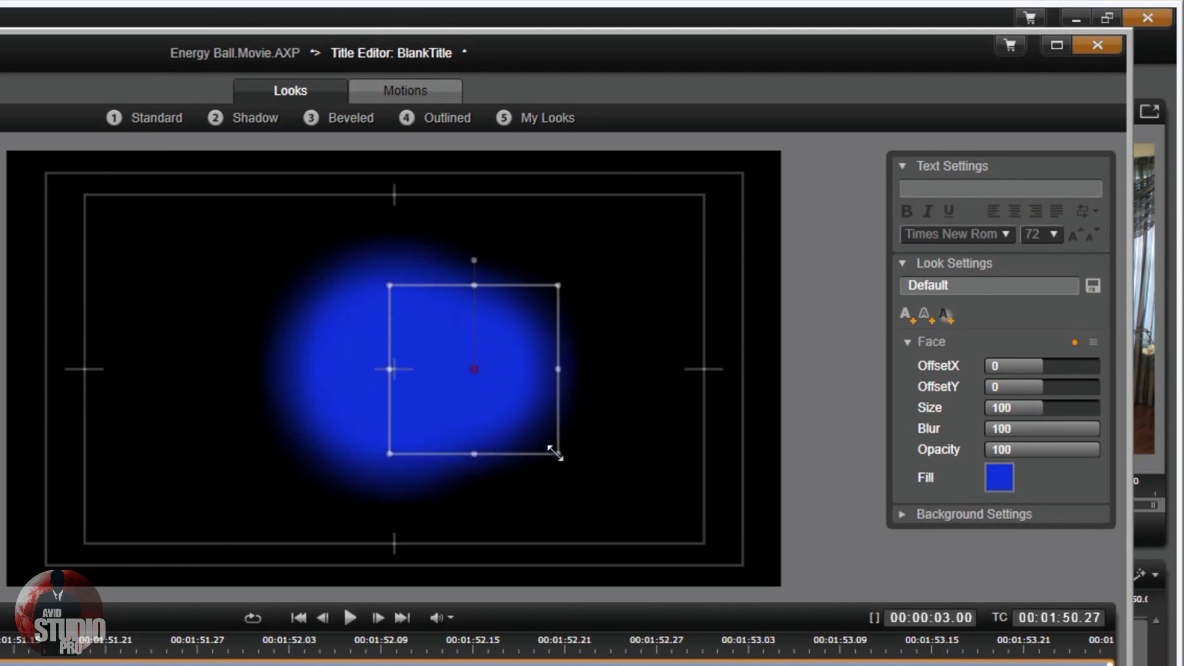
- Change the smaller circle's fill to white (RGB 255, 255, 255)
click(994, 480)
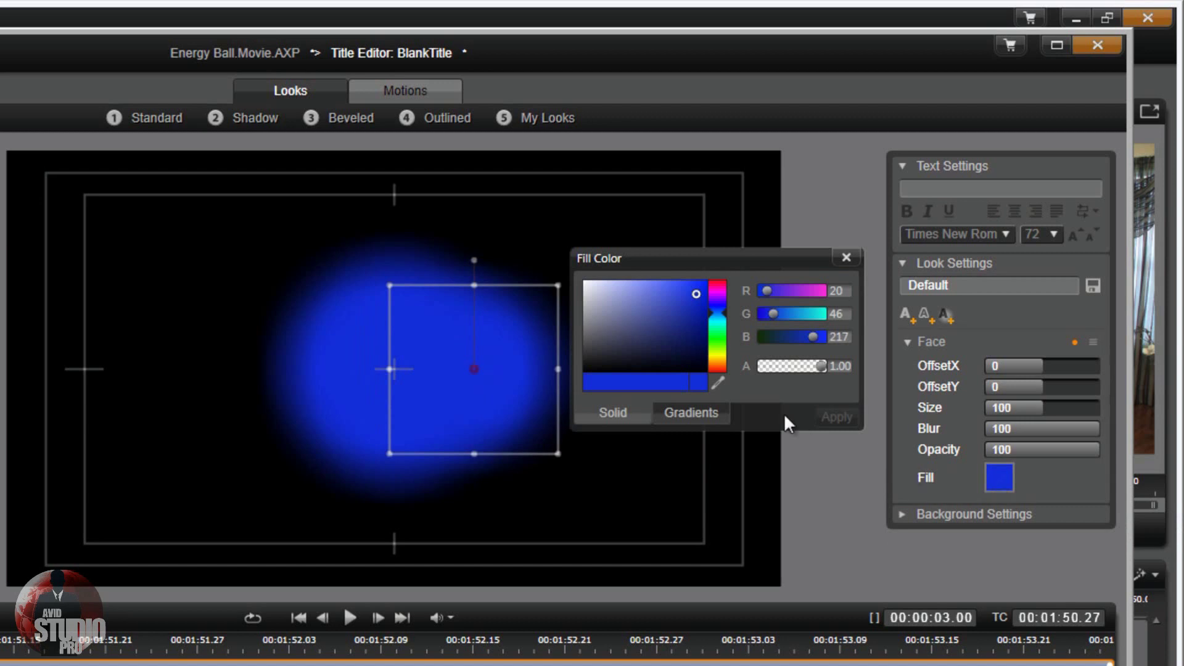
click(584, 281)
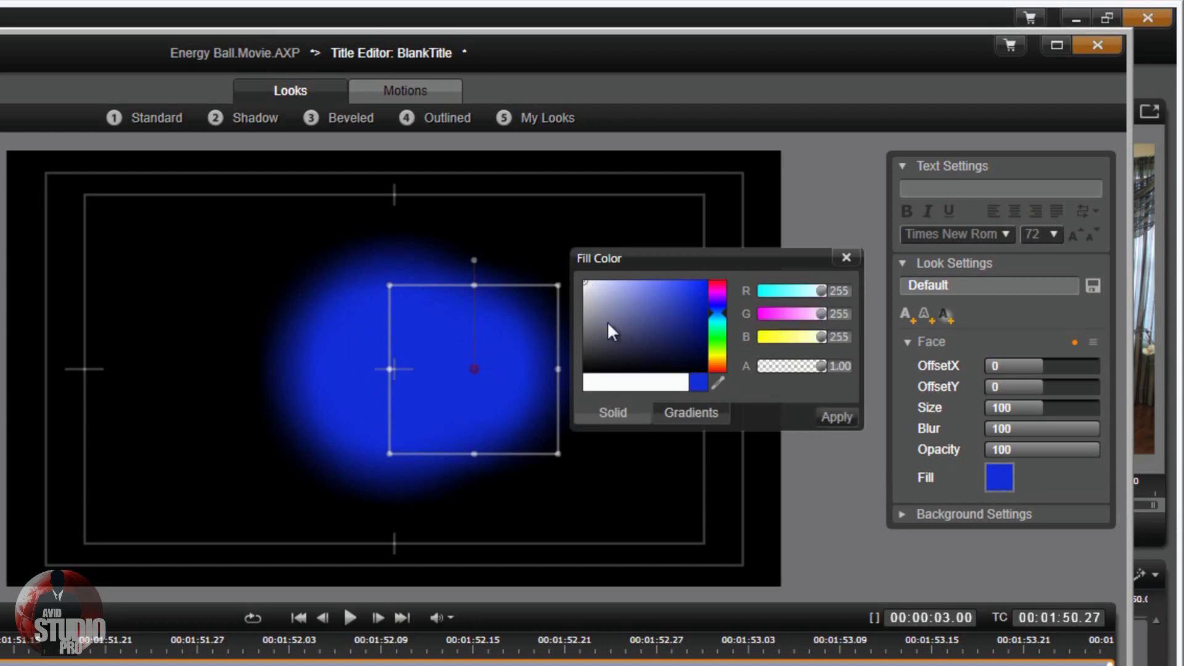
click(831, 420)
- Shrink the white circle slightly further and centre it on the blue circle
drag(474, 372, 393, 374)
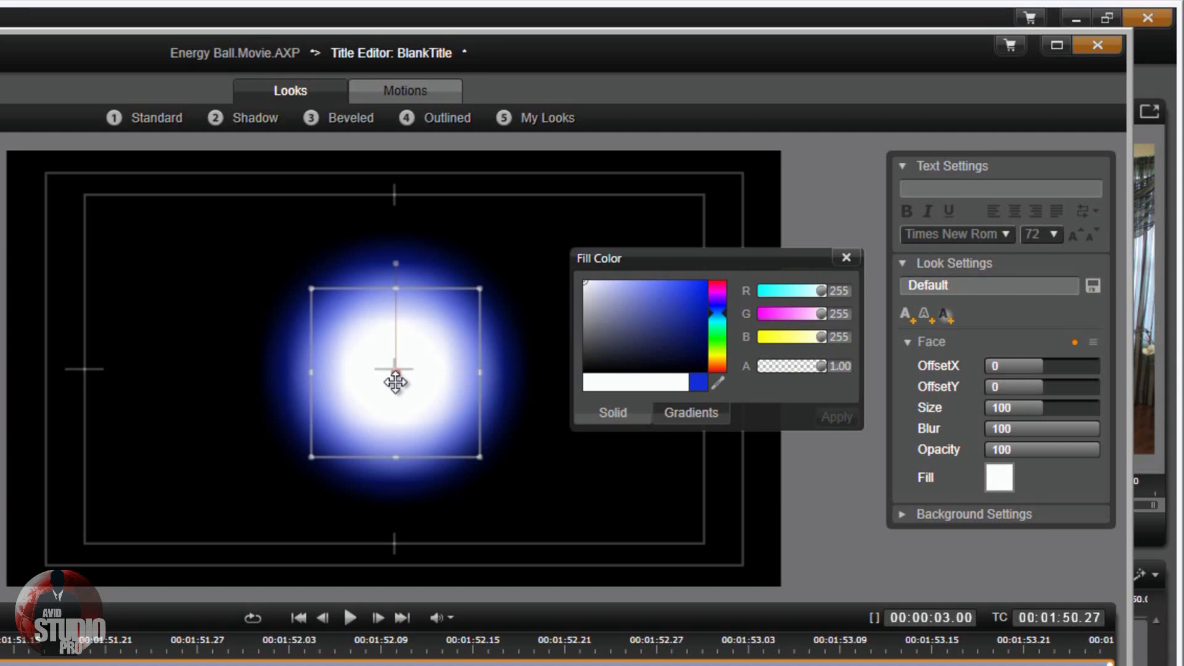
drag(395, 382, 397, 378)
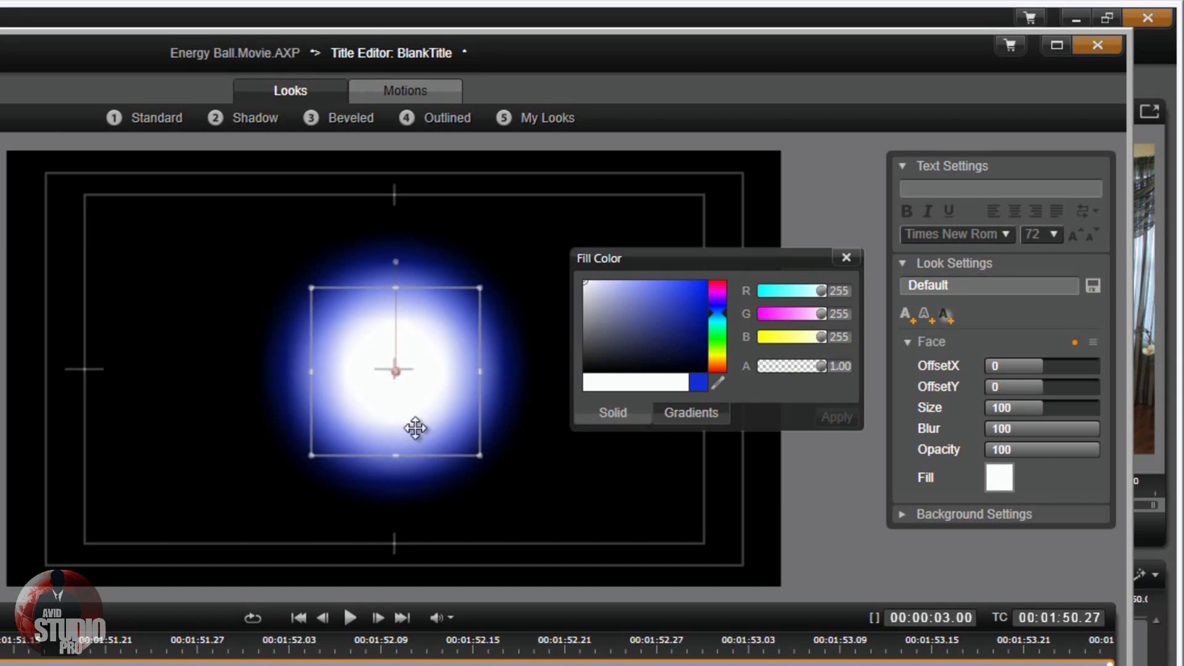
drag(398, 404, 396, 403)
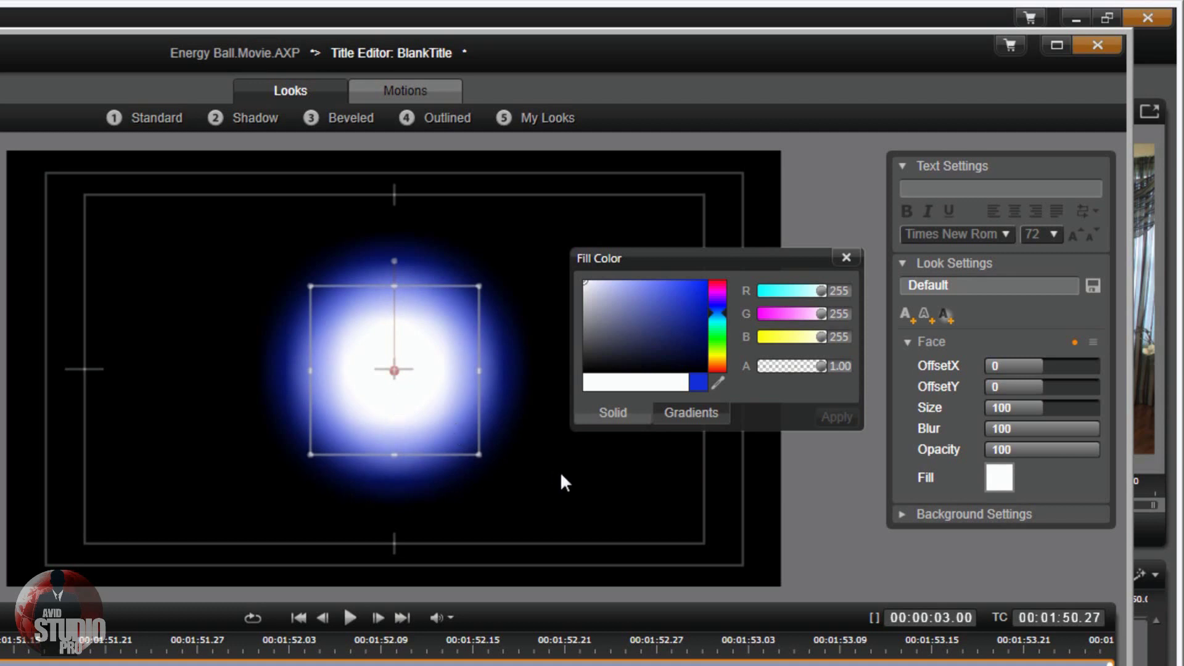
drag(471, 455, 444, 428)
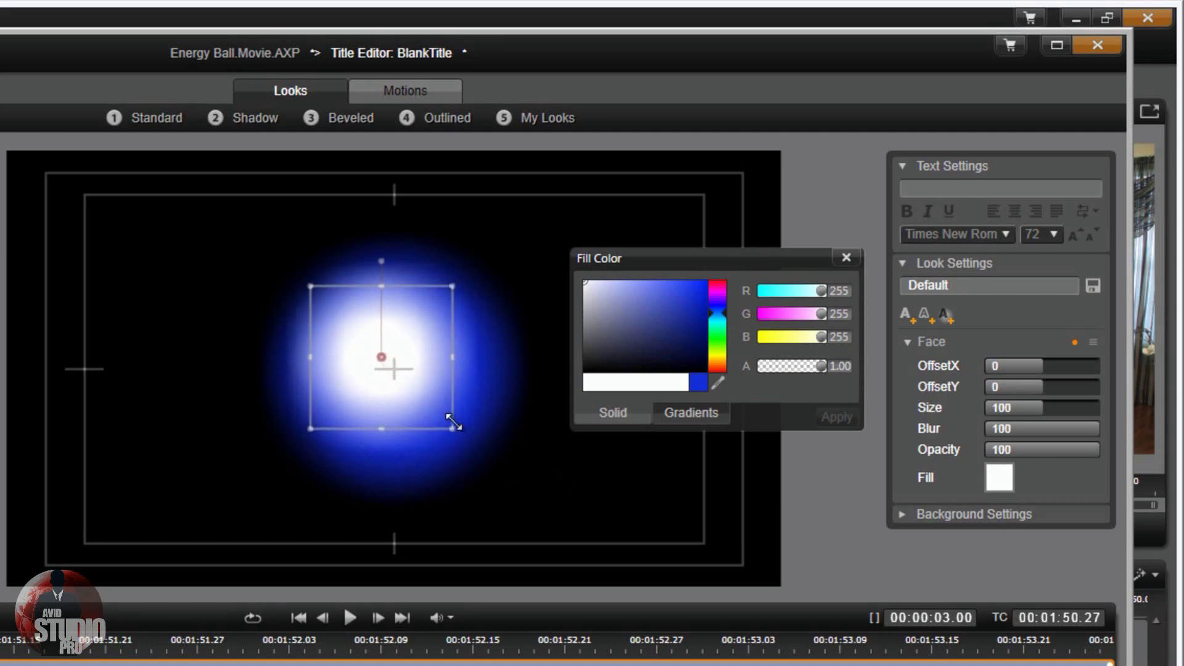
drag(408, 390, 419, 400)
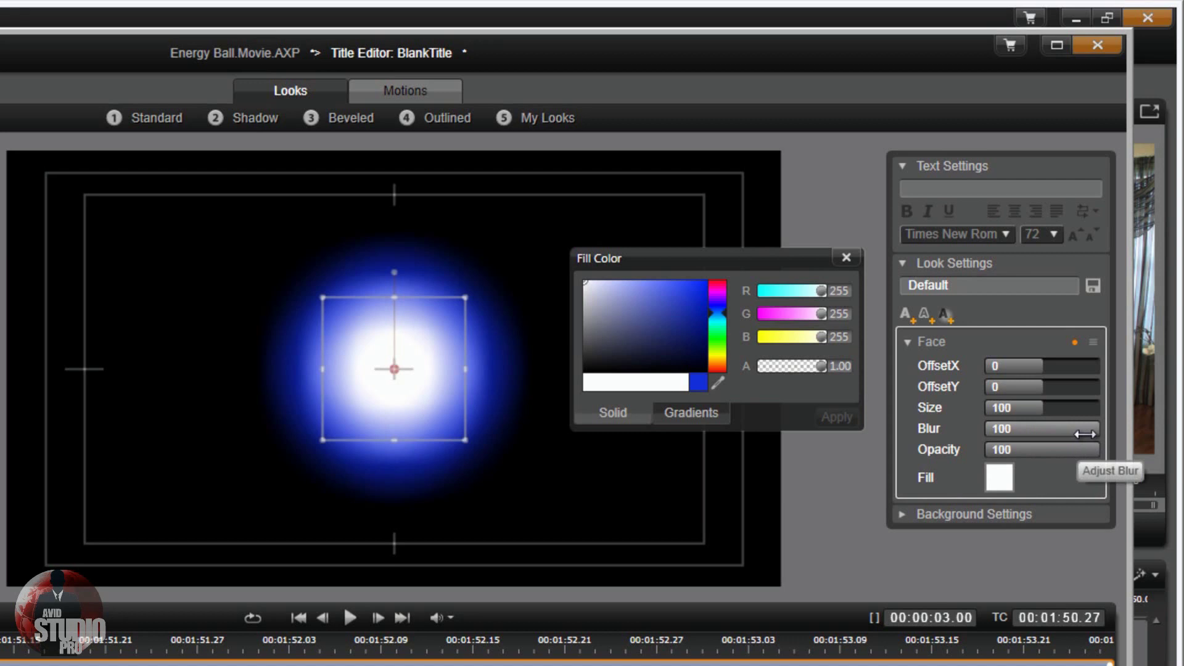
- Set the white circle's blur to 65 and accept the finished title
click(1038, 429)
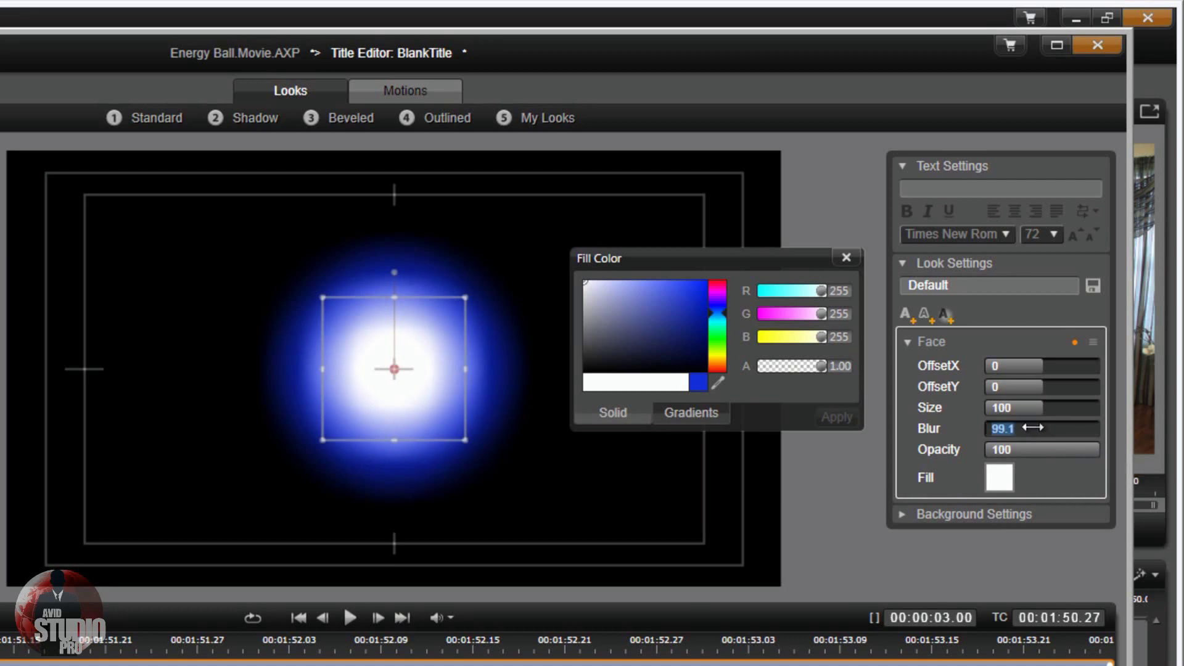
key(Return)
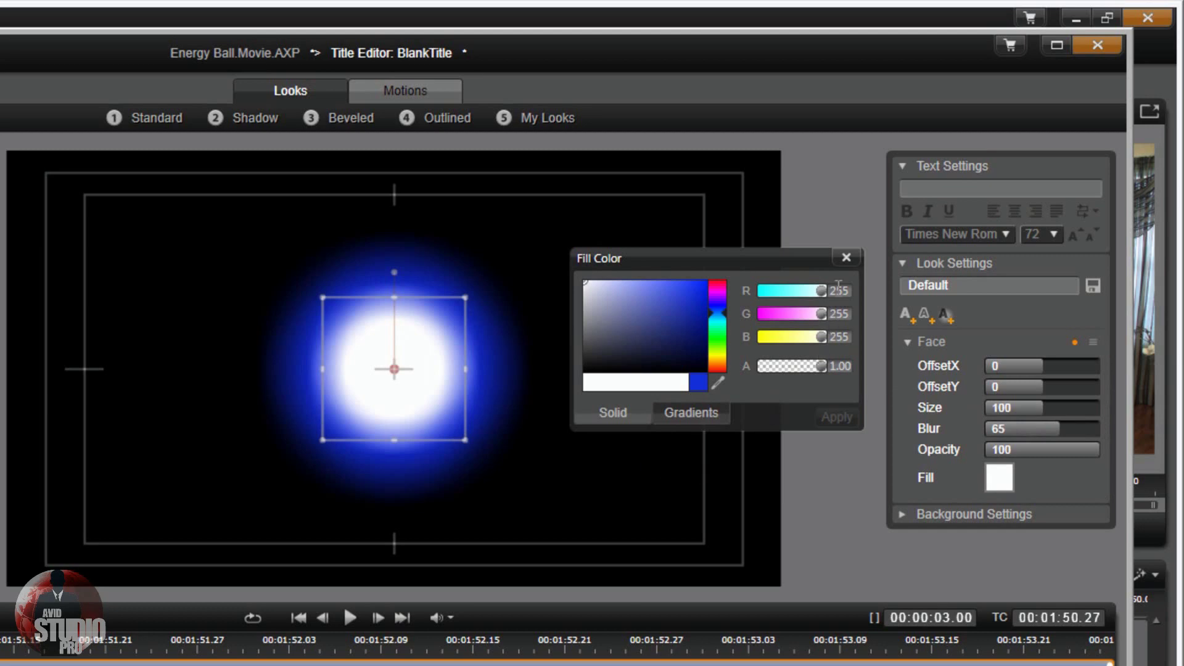
click(846, 256)
click(609, 457)
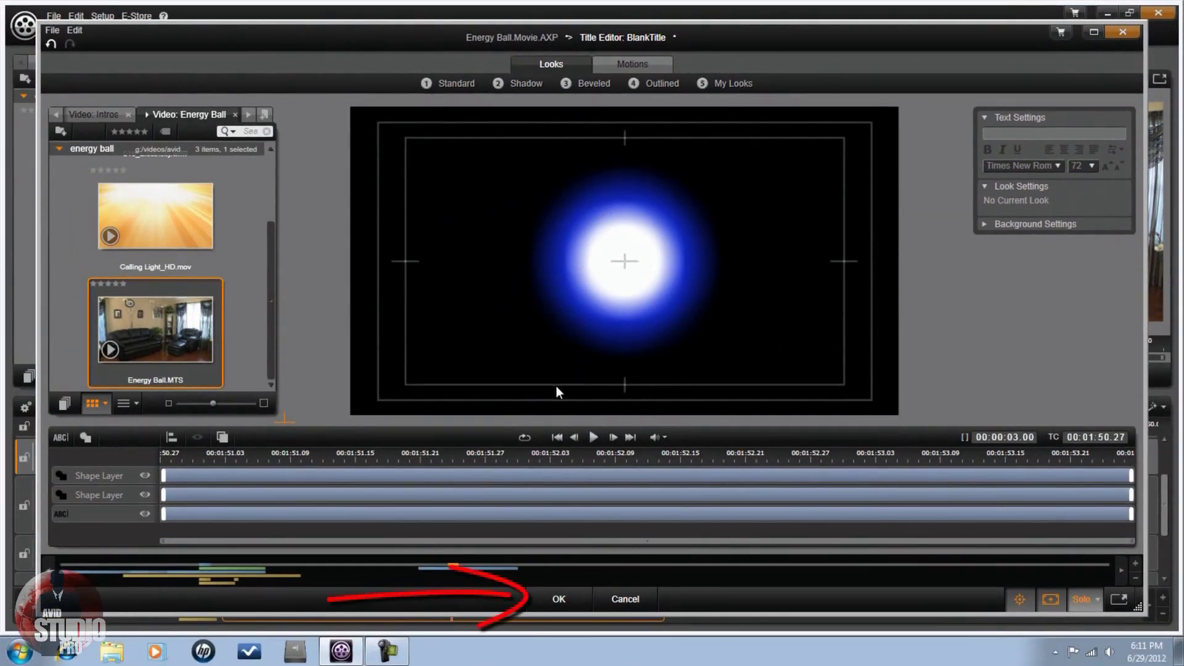
click(559, 598)
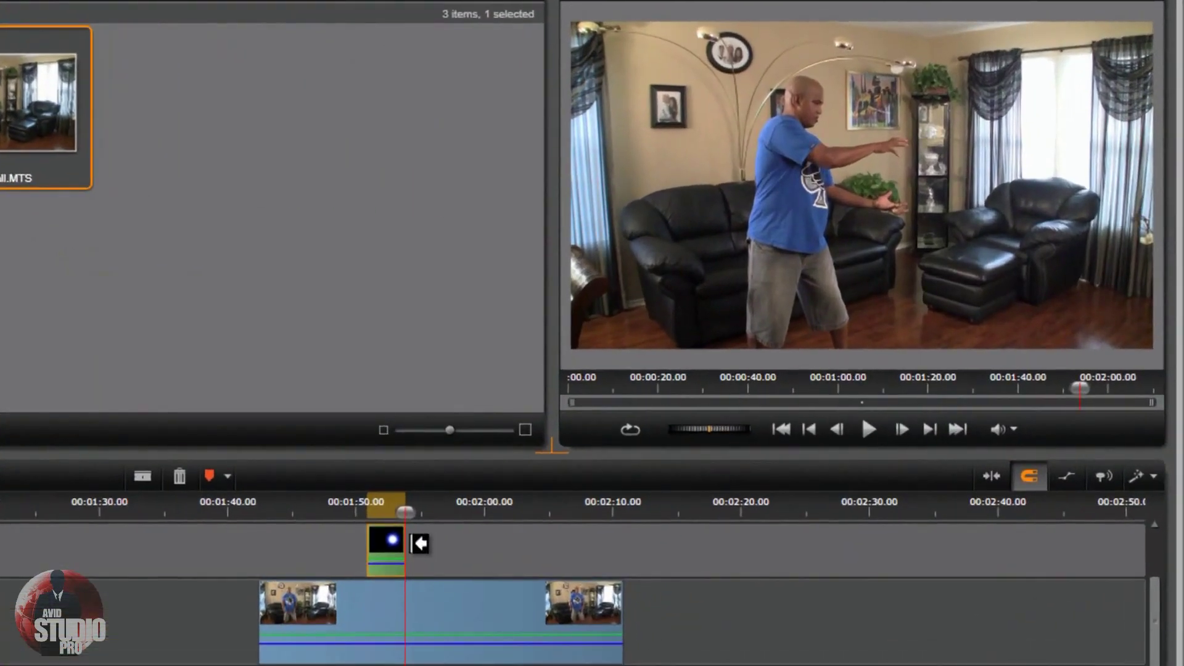
- Extend the energy ball title clip to the end of the video clip below and return the playhead to the title's start
click(412, 543)
drag(491, 548, 602, 556)
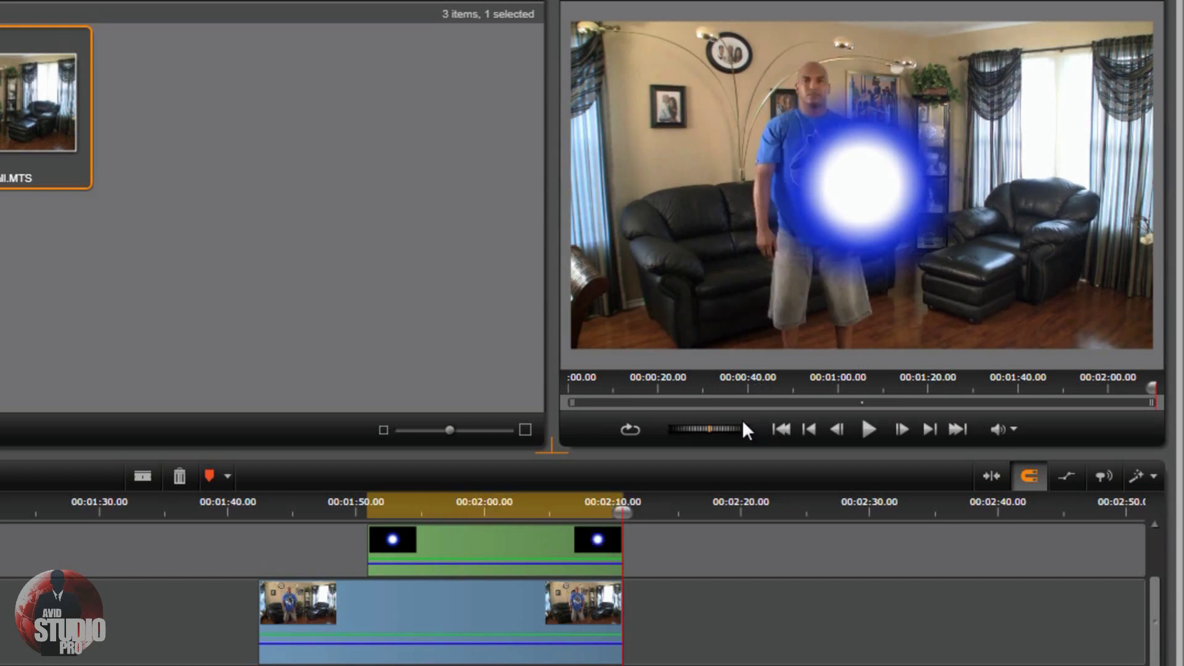
drag(624, 512, 370, 512)
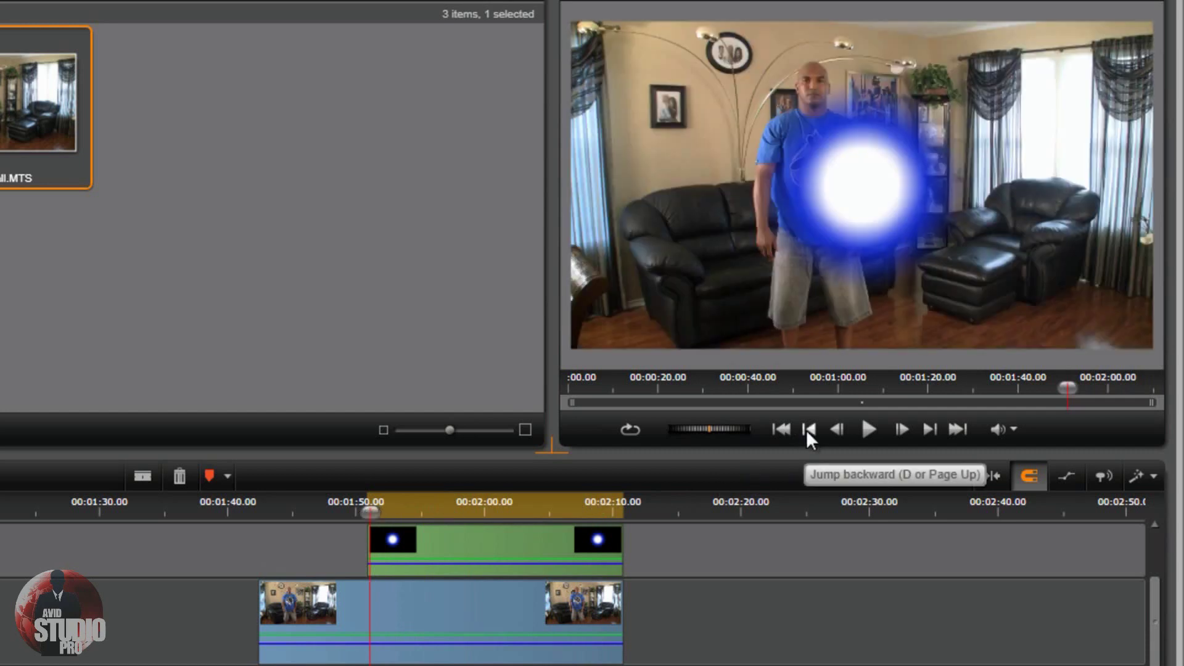
click(807, 430)
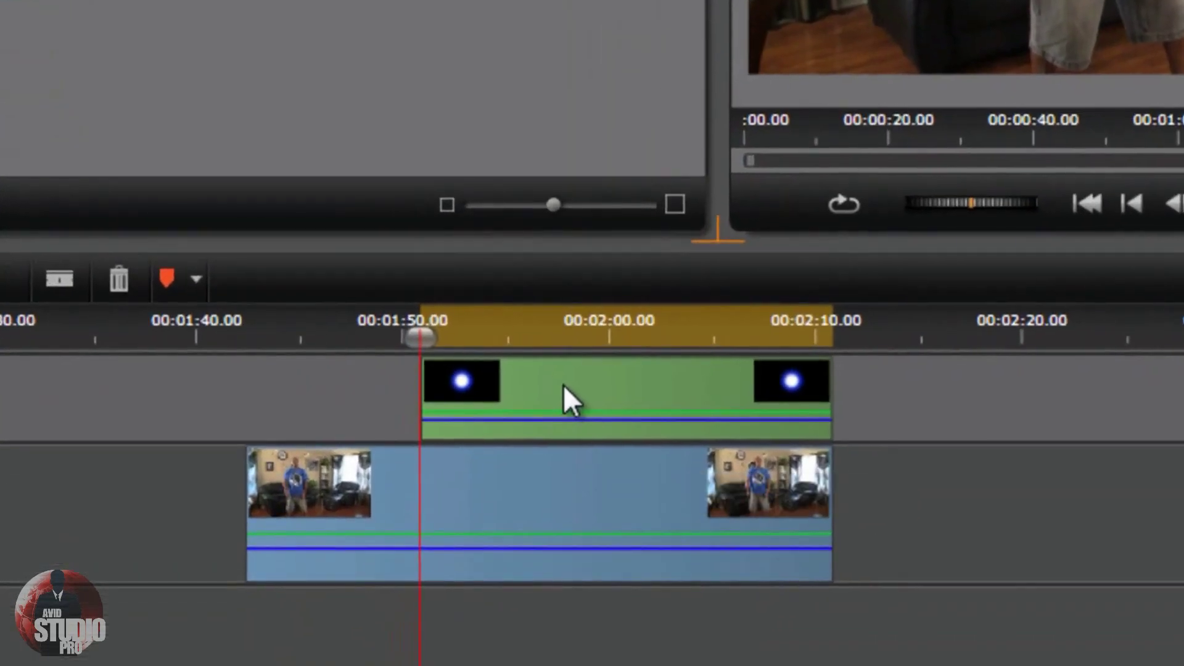
- Apply the Studio PIP 2D-3D effect to the title clip and turn off the Solo preview to show the underlying footage
right_click(456, 543)
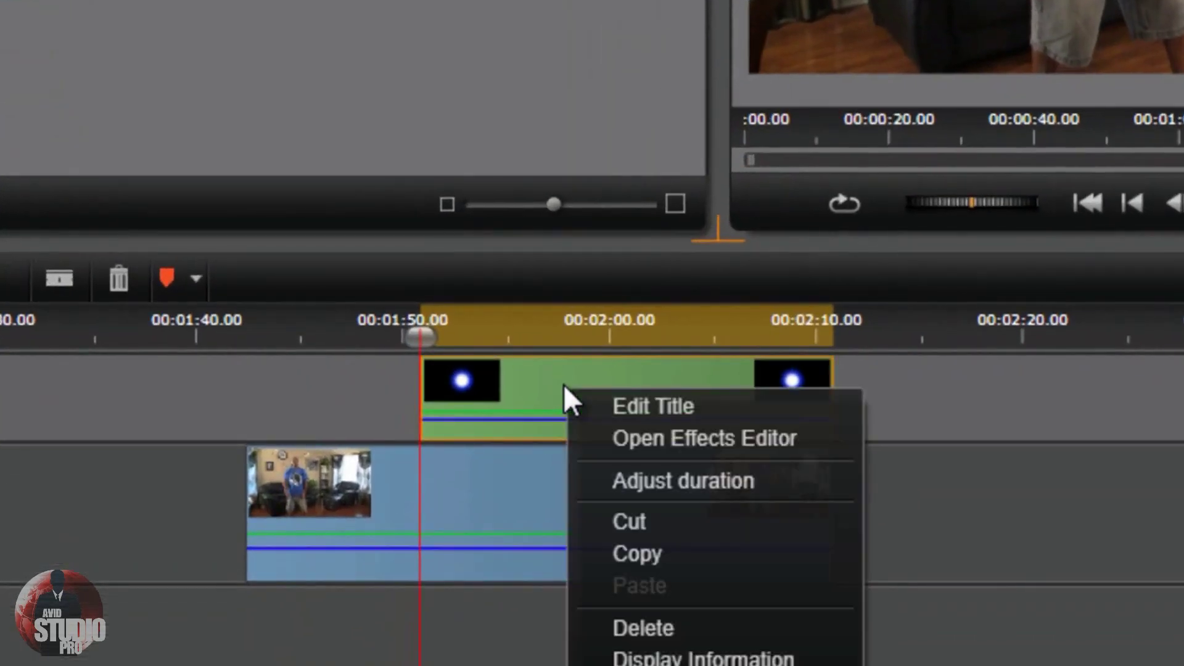
click(637, 430)
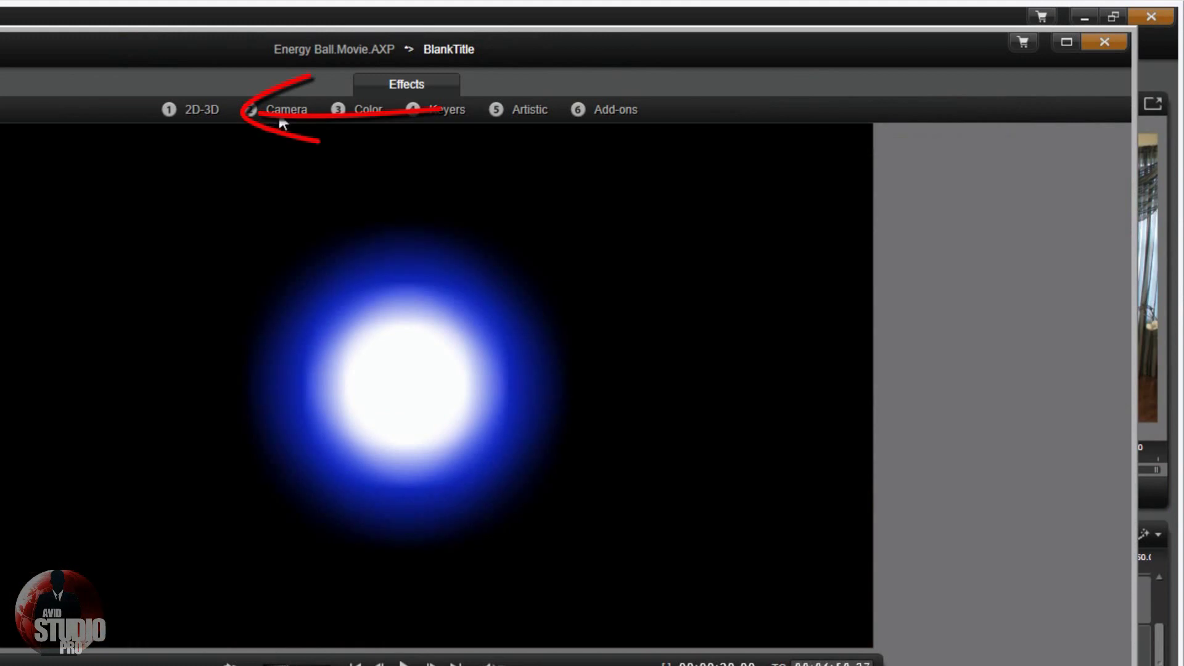
click(211, 114)
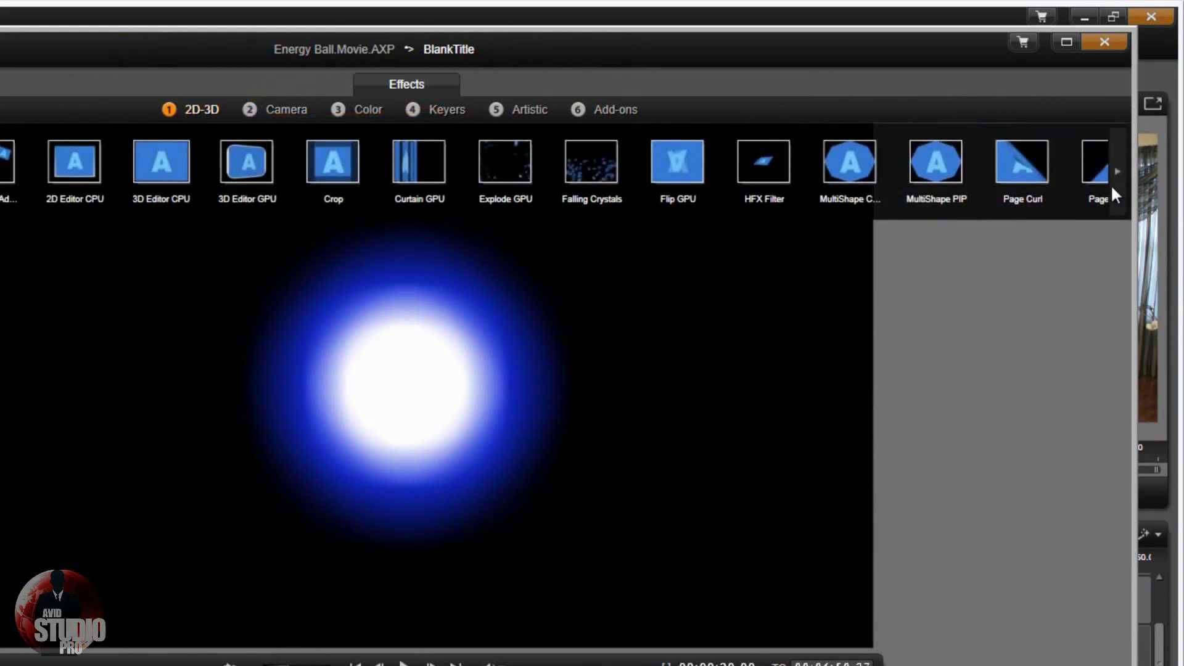
click(1118, 168)
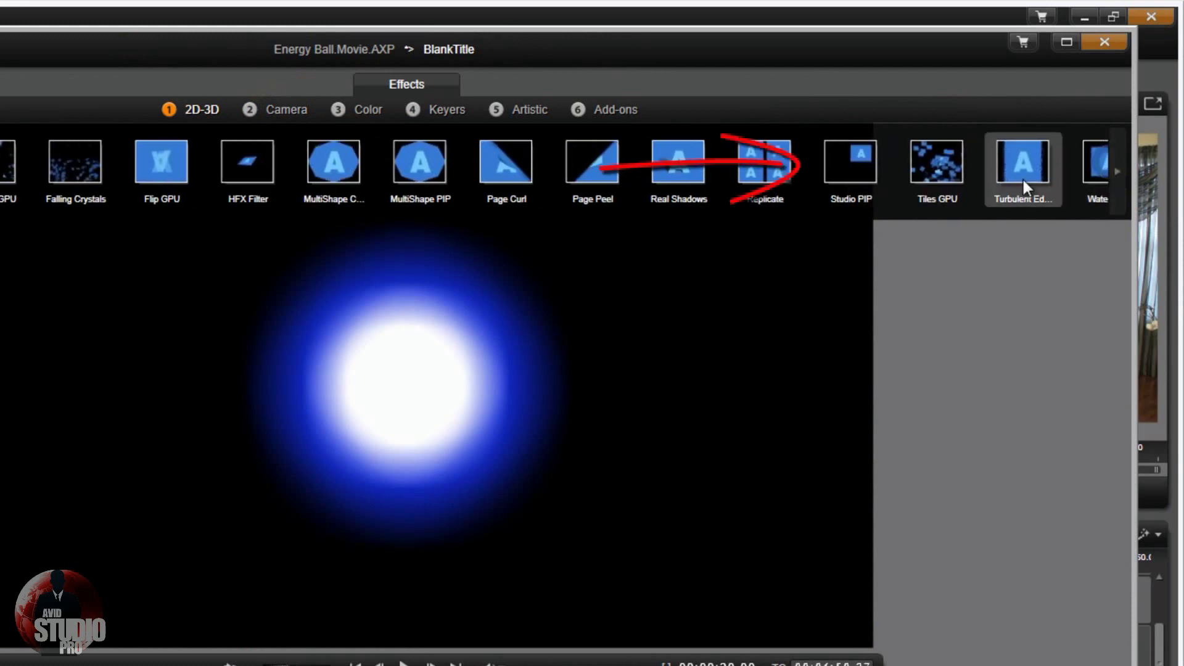
click(842, 157)
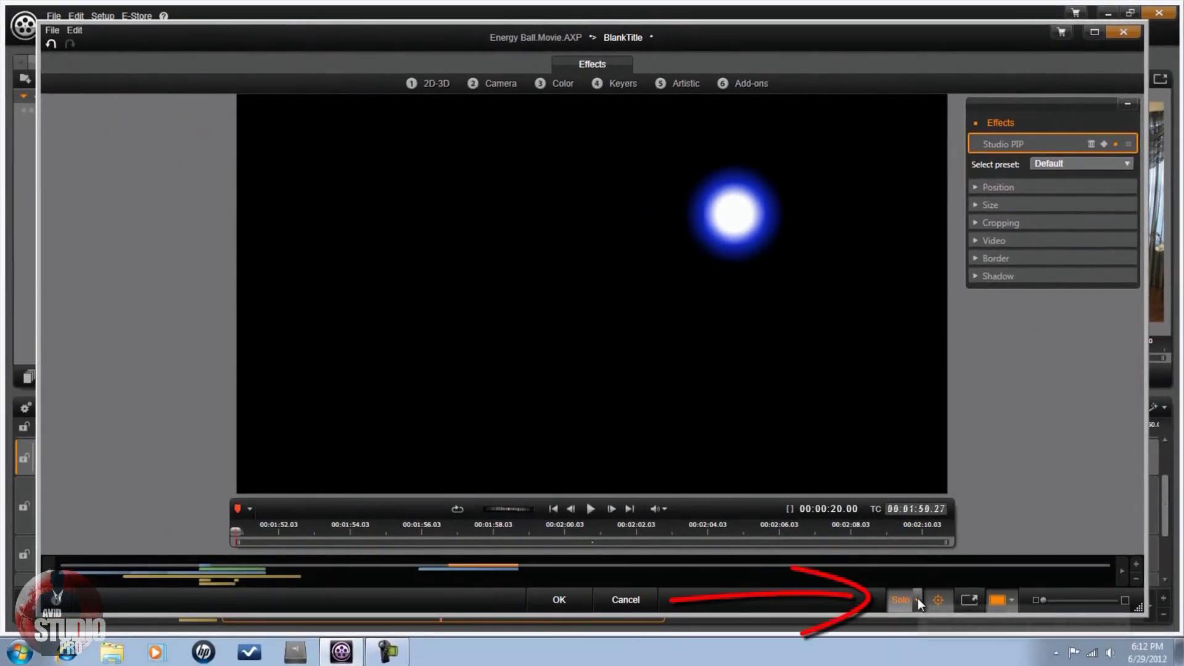
click(898, 641)
click(918, 622)
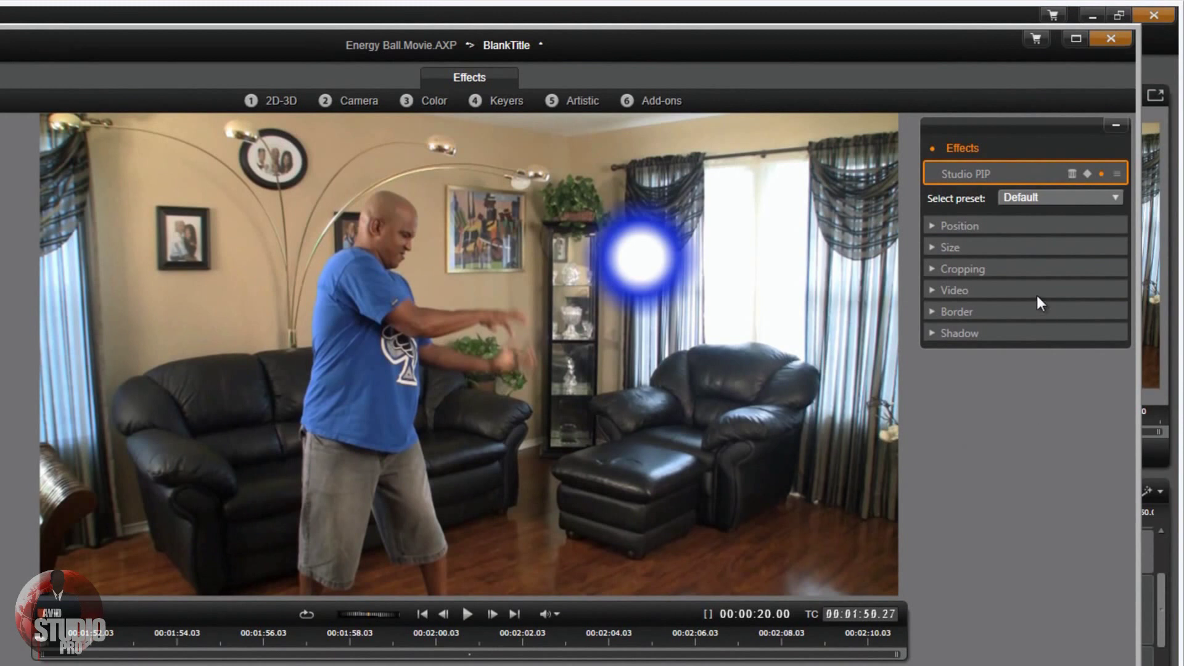
- Switch the Studio PIP effect to No Preset and expose its position and size settings
click(1115, 198)
click(1056, 217)
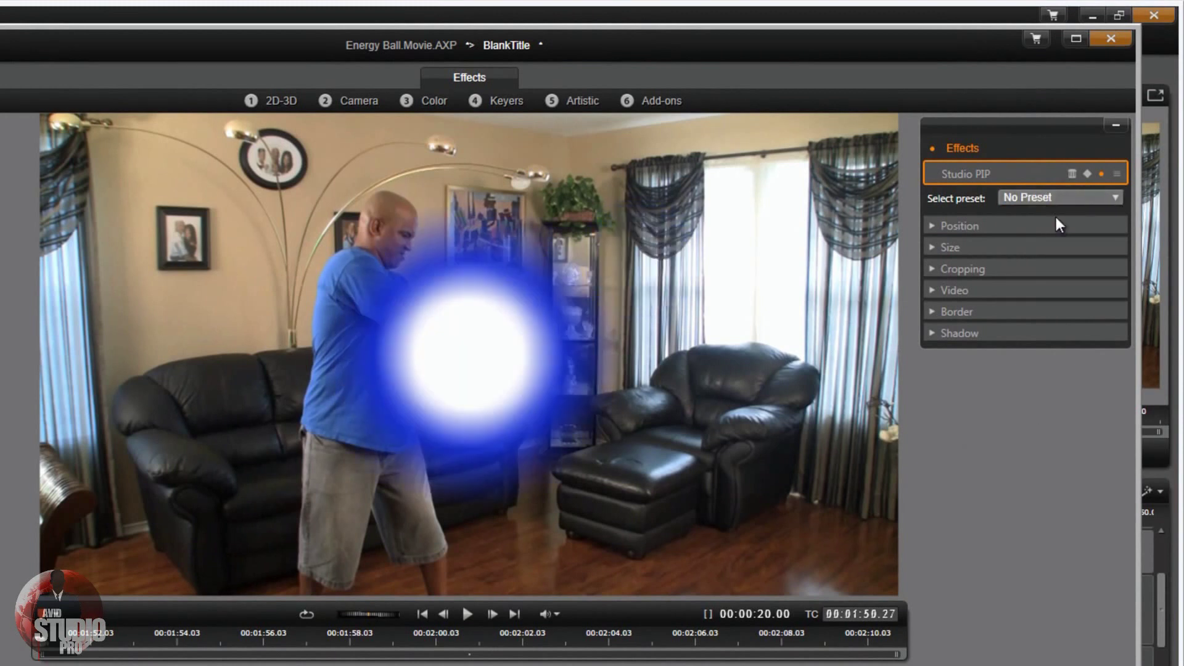
click(932, 226)
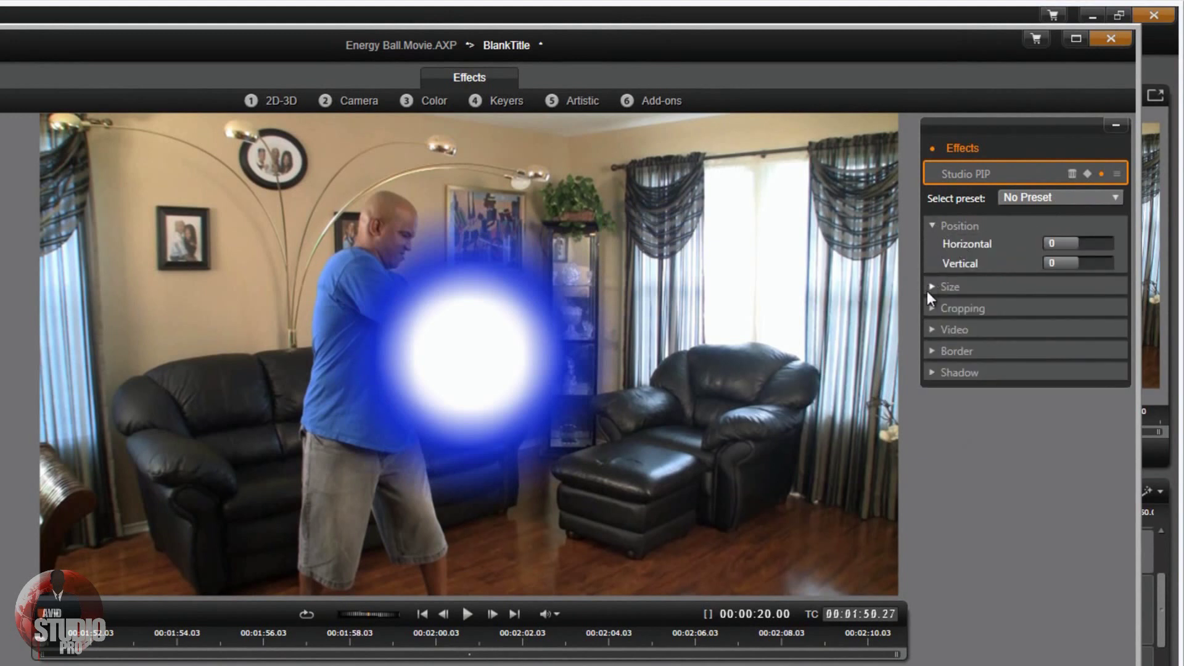
click(931, 287)
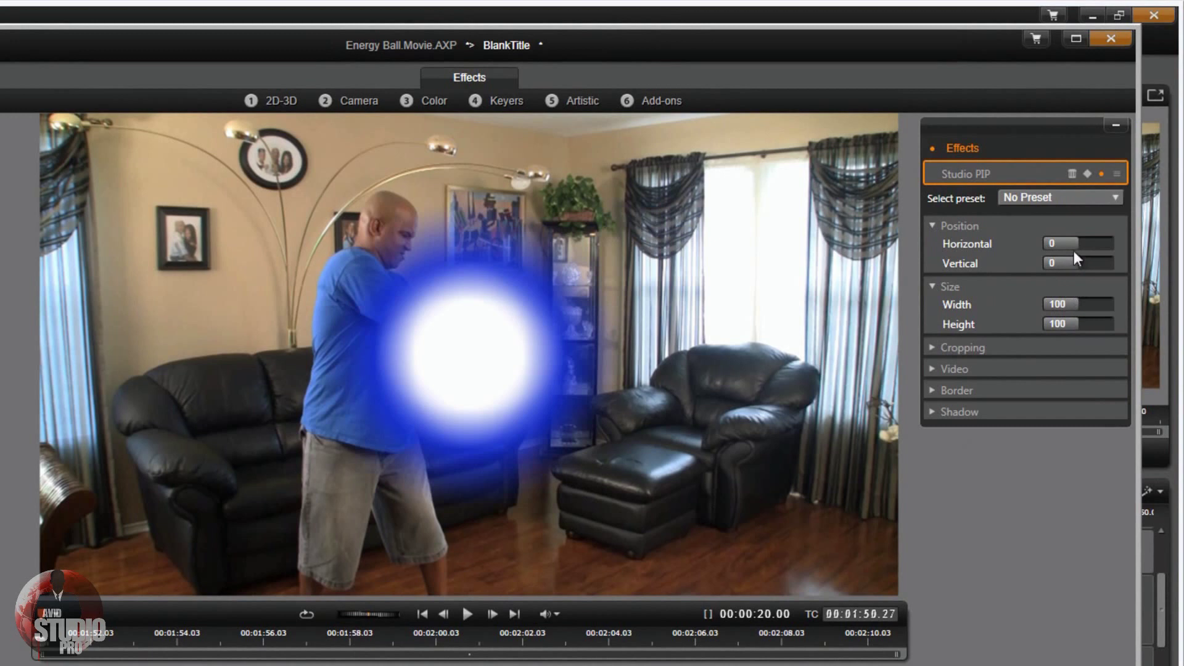
- Shrink the energy ball by setting the Studio PIP width and height to 6
mouse_move(1067, 304)
mouse_down()
mouse_move(1050, 303)
mouse_move(1053, 324)
mouse_move(1028, 321)
mouse_move(1056, 303)
mouse_move(1058, 327)
mouse_move(1053, 304)
mouse_move(1044, 323)
mouse_move(1046, 303)
mouse_up()
click(1048, 304)
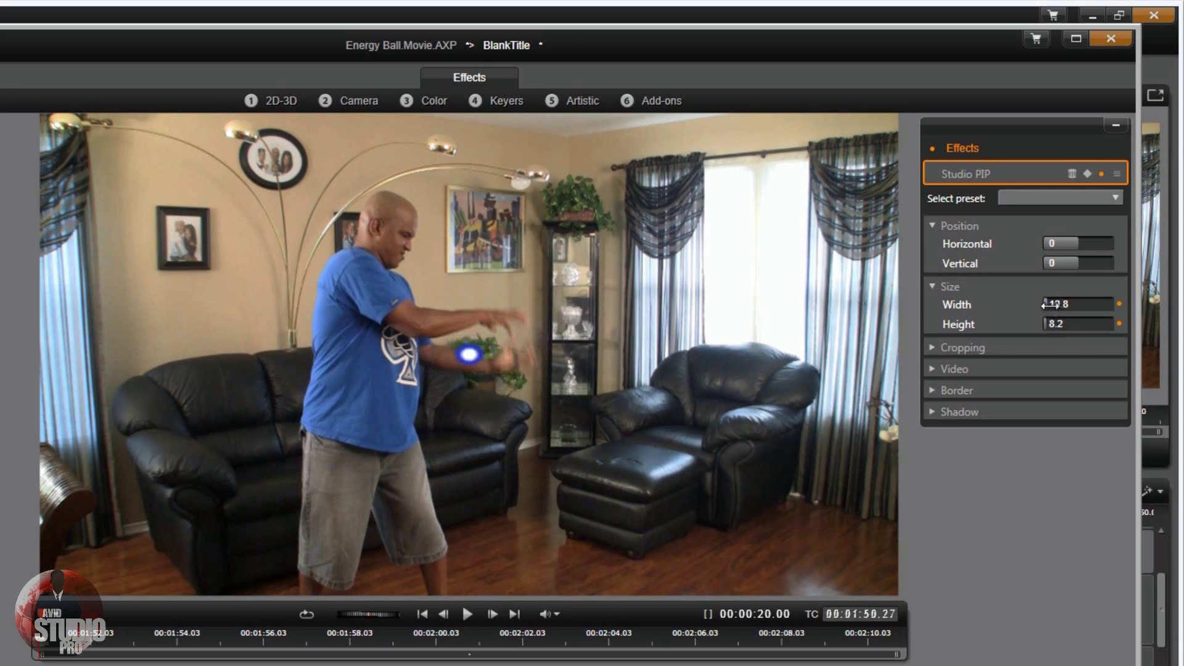
text(6)
key(Return)
click(1053, 323)
key(BackSpace)
- Place the ball between the man's hands at horizontal 5.1 and vertical 2.6, and turn on keyframing for the effect
mouse_move(1066, 244)
mouse_down()
mouse_move(1077, 245)
mouse_move(1068, 263)
mouse_move(1071, 244)
mouse_up()
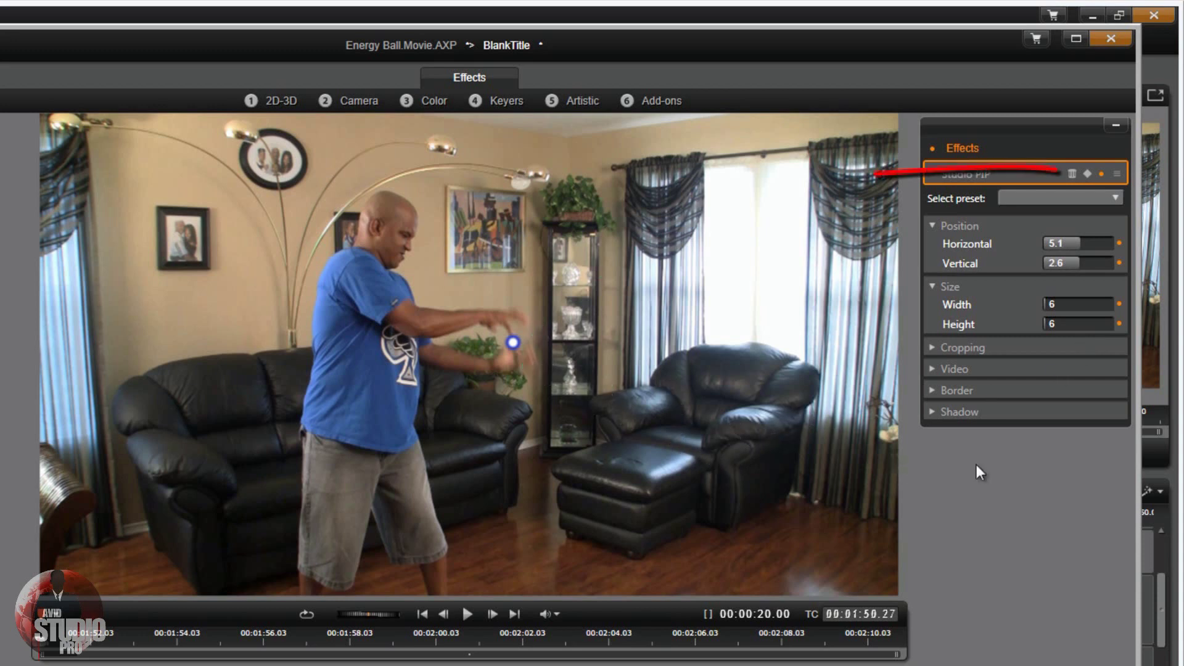
click(1087, 174)
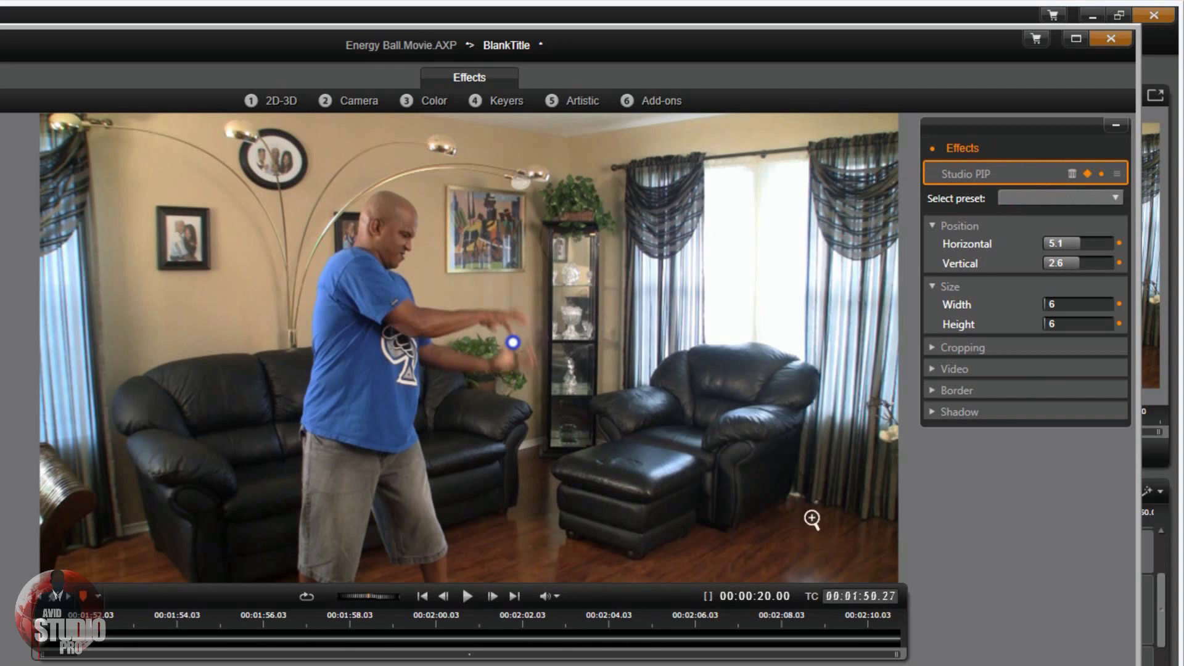
- Advance to 00:01:51.00 and set the ball's vertical position to 0 to follow the hands
click(493, 597)
click(492, 597)
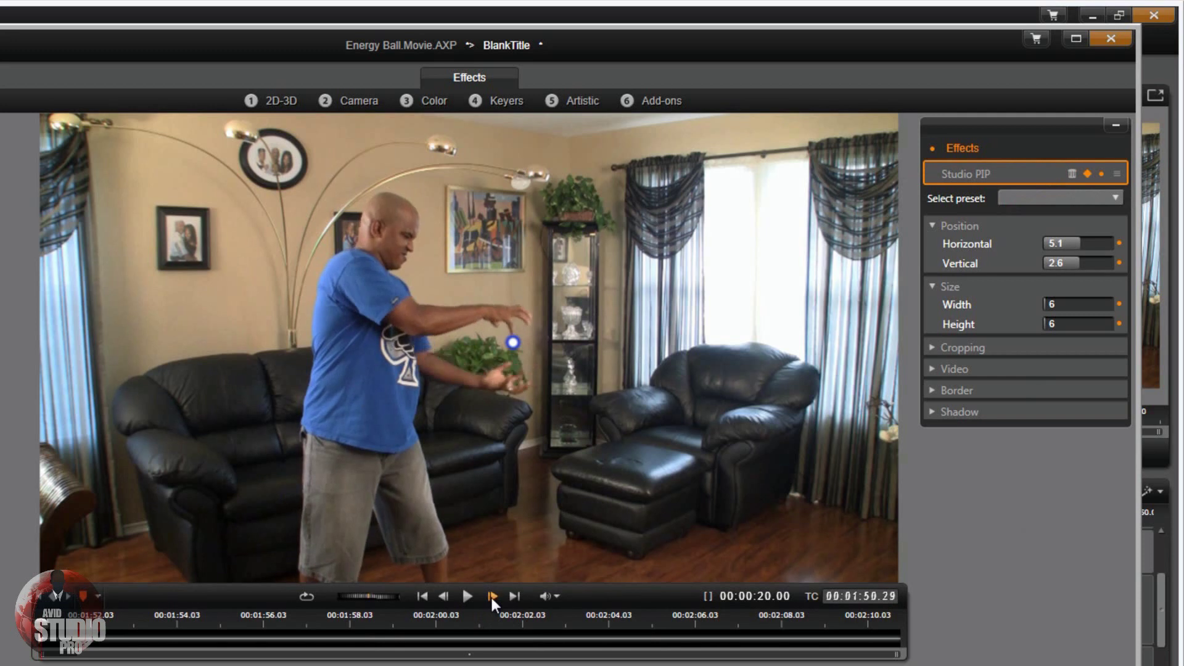
click(491, 598)
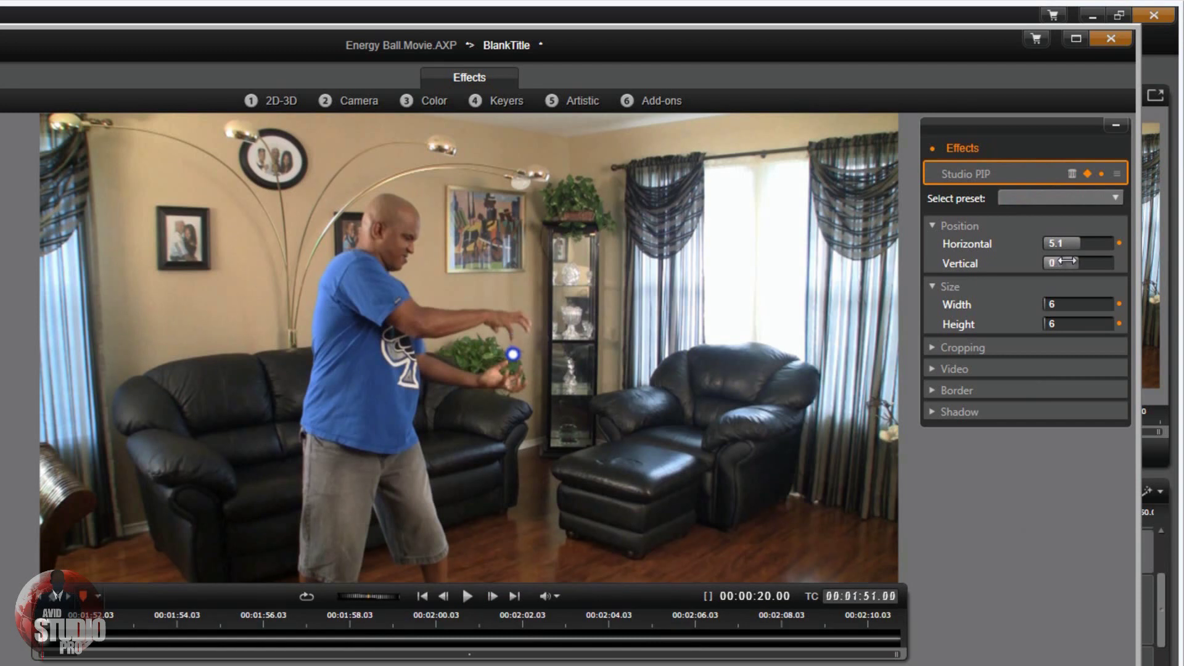
double_click(1069, 261)
drag(1081, 247, 1081, 253)
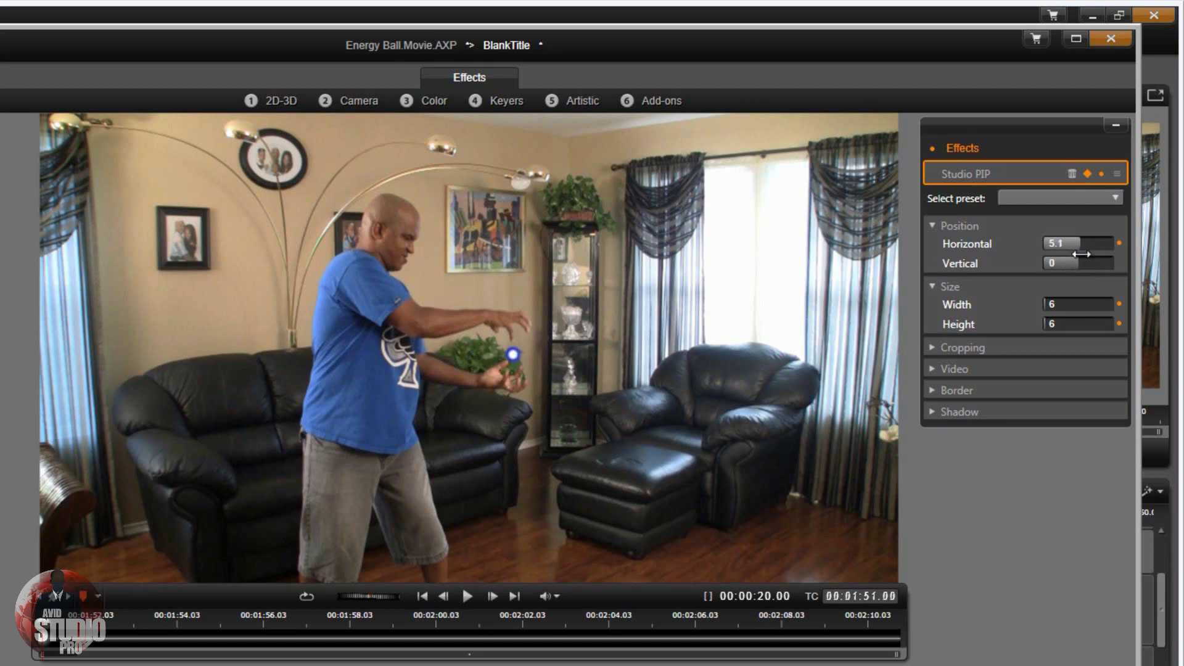
click(1081, 254)
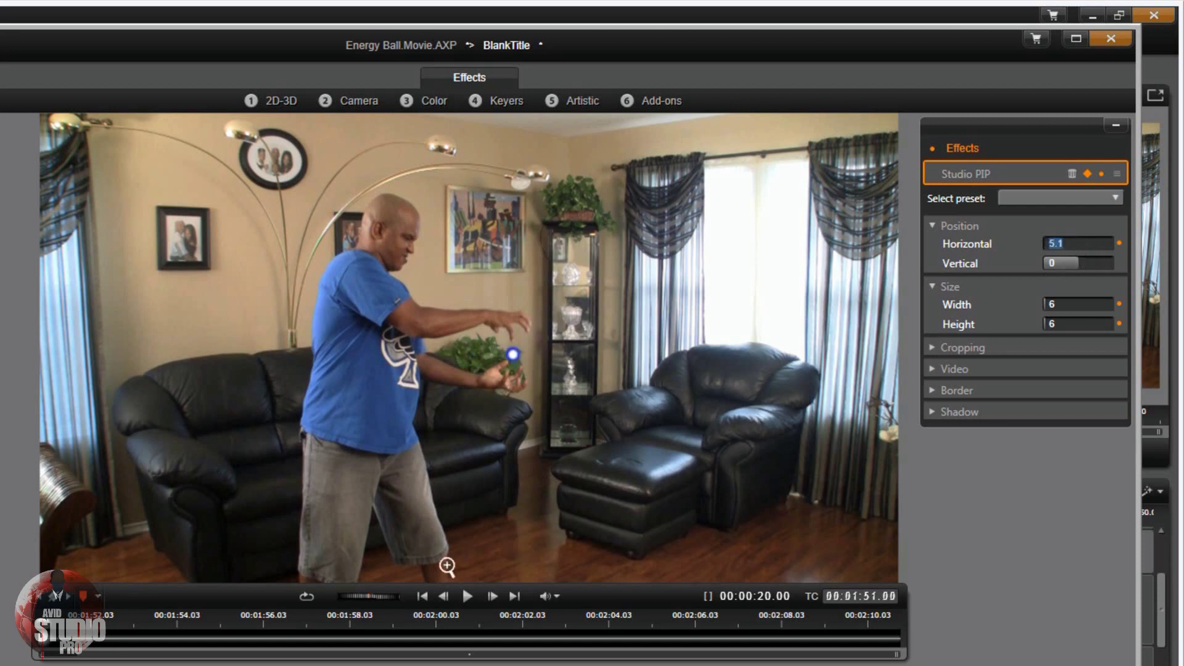
- Advance three frames to 00:01:51.03 and raise the ball's vertical position to 1.3
click(493, 596)
click(493, 596)
click(492, 596)
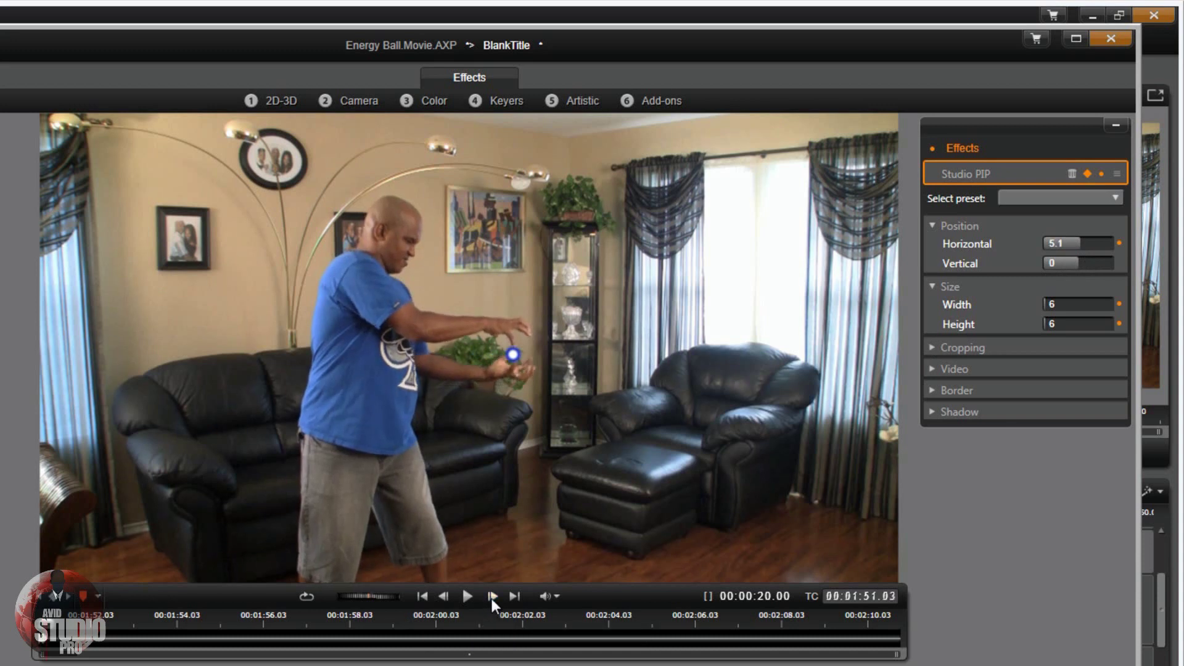
drag(1058, 265, 1065, 265)
- Go through the clip frame by frame up to 00:01:52.19, checking the ball's placement between the hands
click(491, 598)
click(490, 598)
click(491, 597)
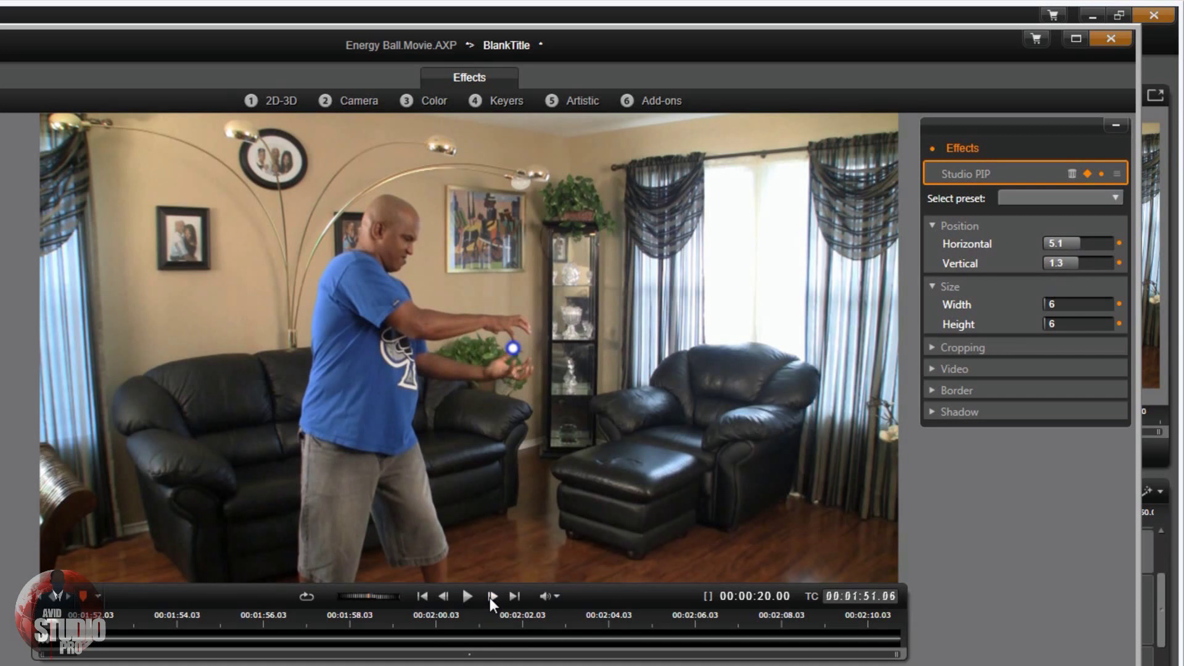
click(490, 597)
click(490, 598)
click(490, 598)
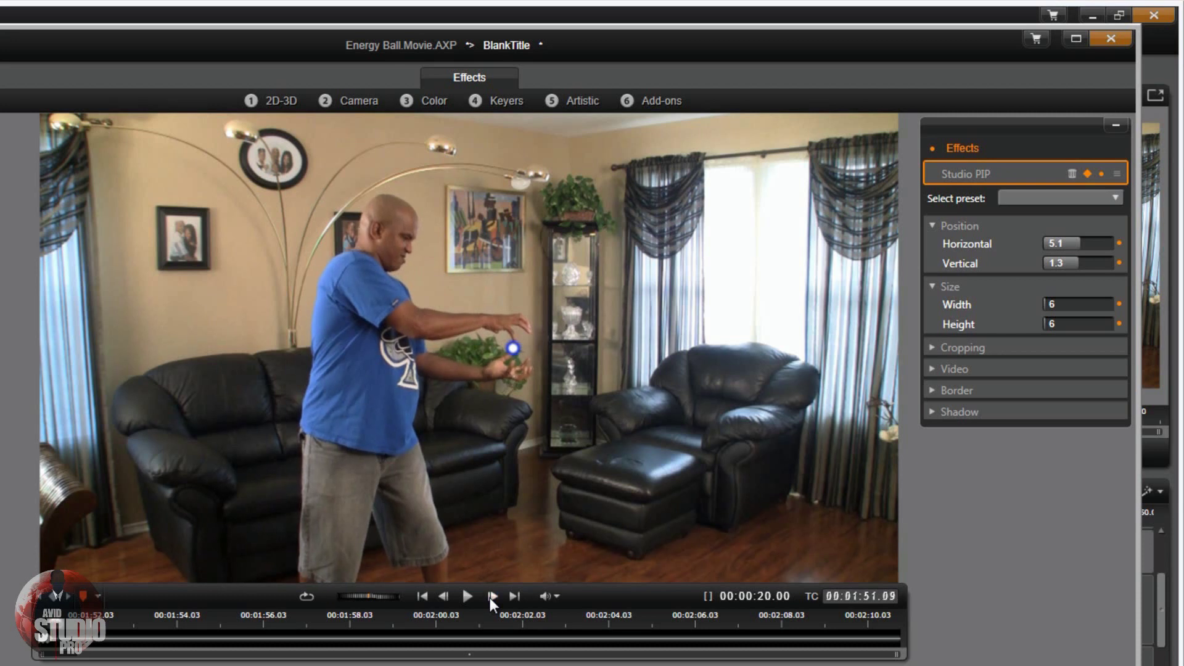
click(490, 598)
click(490, 598)
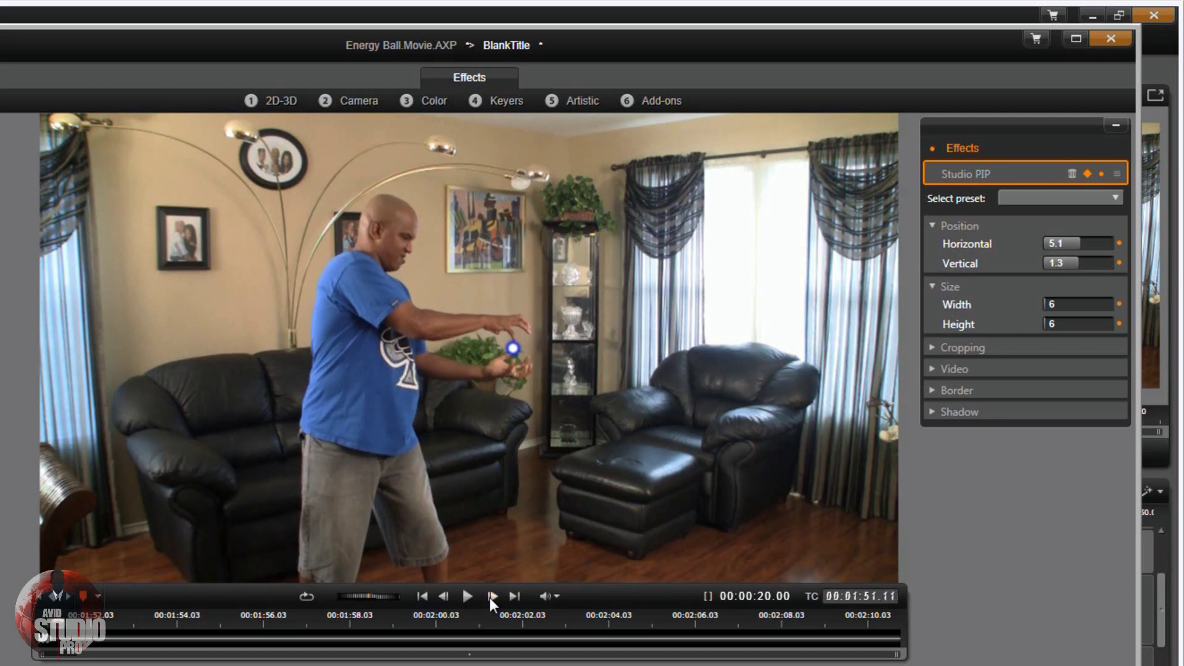
click(492, 596)
click(492, 597)
click(492, 597)
click(492, 597)
click(491, 596)
click(491, 596)
click(491, 597)
click(491, 597)
click(491, 596)
click(491, 597)
click(491, 596)
click(491, 596)
click(491, 597)
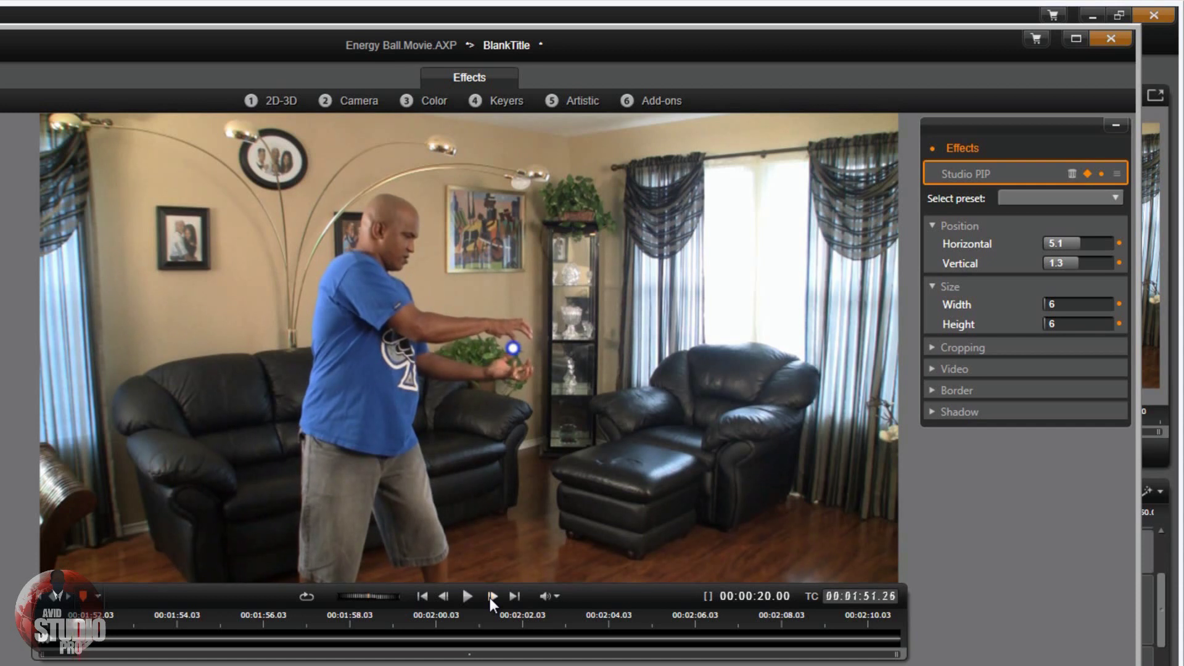
click(491, 596)
click(491, 596)
click(491, 597)
click(491, 597)
click(491, 596)
click(491, 596)
click(491, 596)
click(491, 596)
click(491, 597)
click(491, 597)
click(491, 597)
click(491, 597)
click(491, 596)
click(491, 596)
click(491, 597)
click(491, 597)
click(491, 597)
click(491, 597)
click(491, 597)
click(491, 597)
click(491, 596)
- At 00:01:52.19, enlarge the ball to width 9.8 and height 11.1 and set its vertical position to 1.2
click(1055, 305)
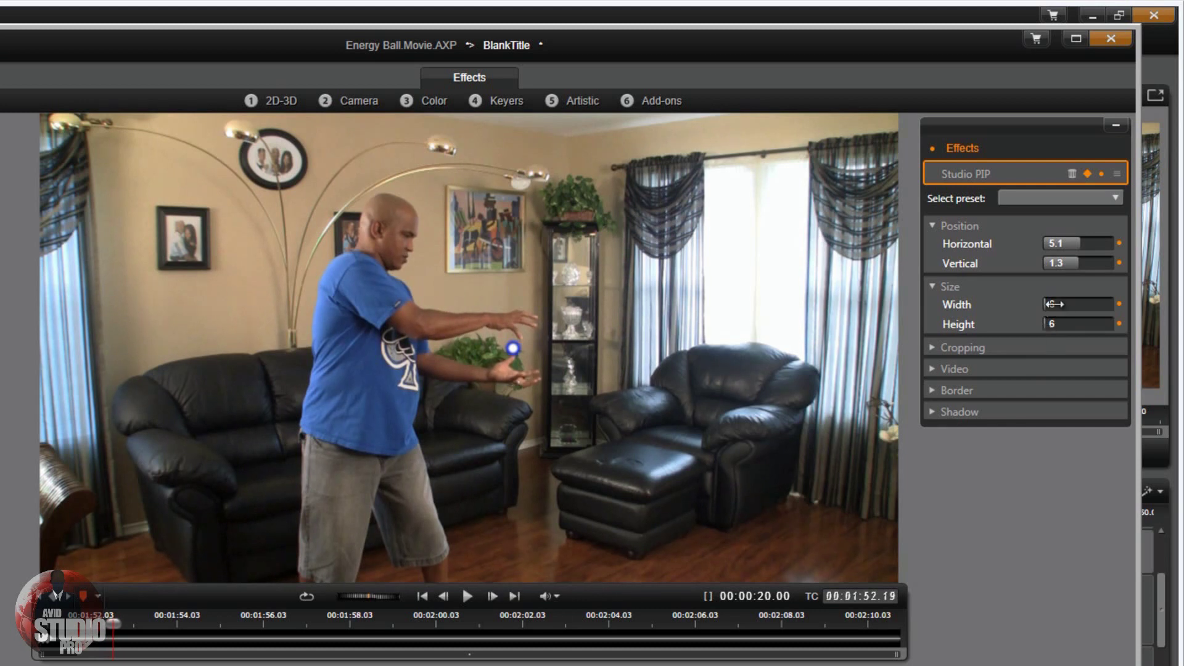
drag(1056, 304, 1056, 323)
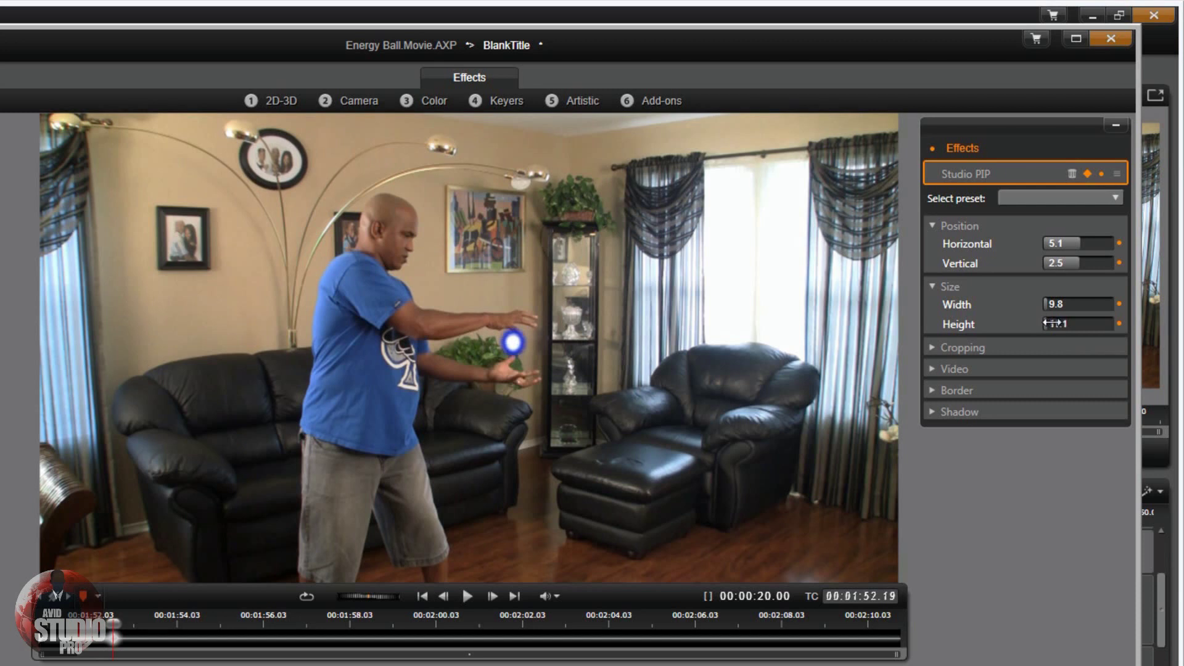
double_click(1070, 263)
drag(1069, 263, 1061, 263)
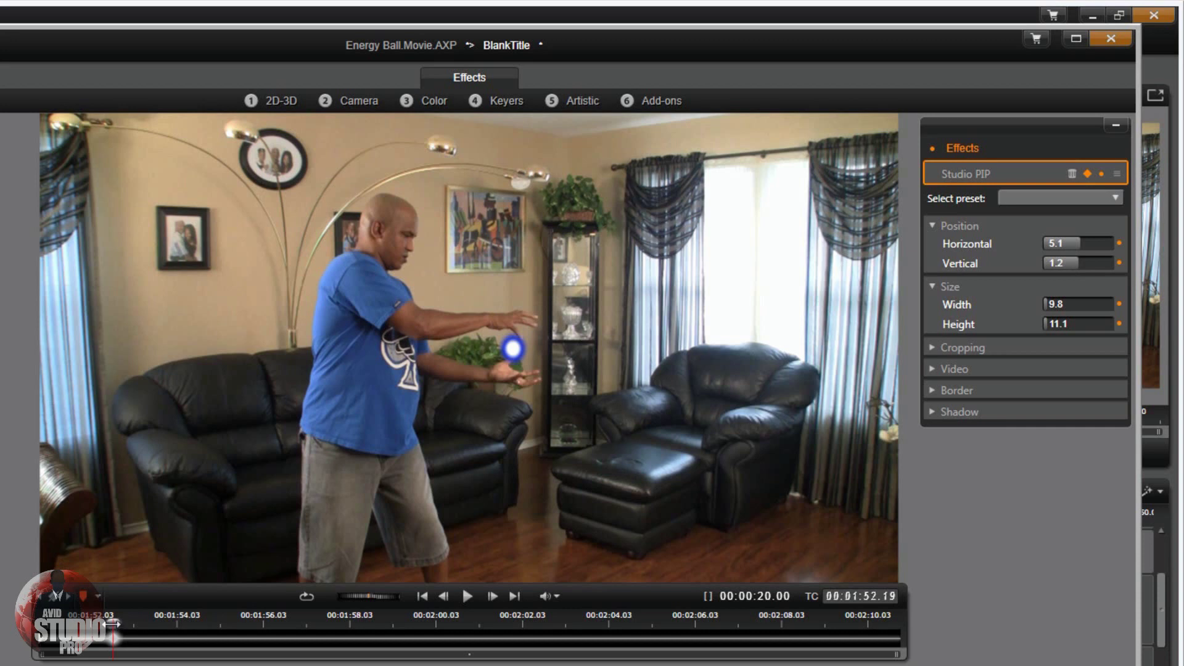
- At 00:02:00.24, enlarge the ball to width 37.8 and height 46.8 and set its vertical position to 3.8
drag(111, 624, 465, 635)
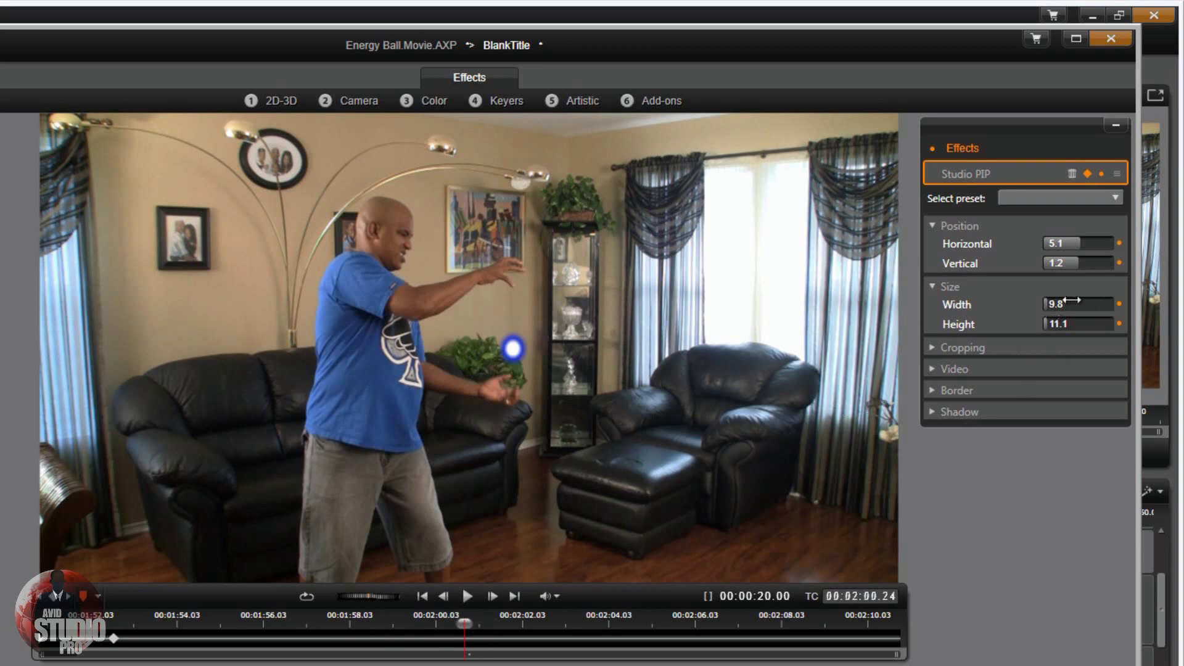
mouse_move(1052, 304)
mouse_down()
mouse_move(1067, 304)
mouse_move(1060, 322)
mouse_move(1078, 322)
mouse_move(1068, 305)
mouse_up()
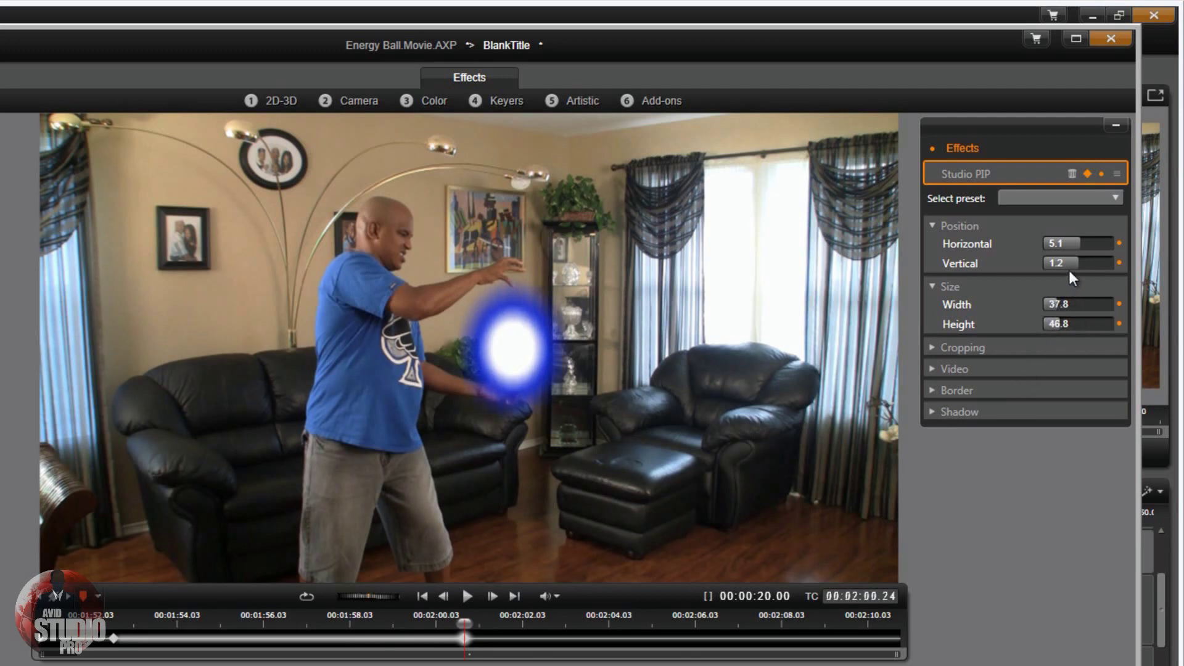
drag(1071, 265, 1073, 265)
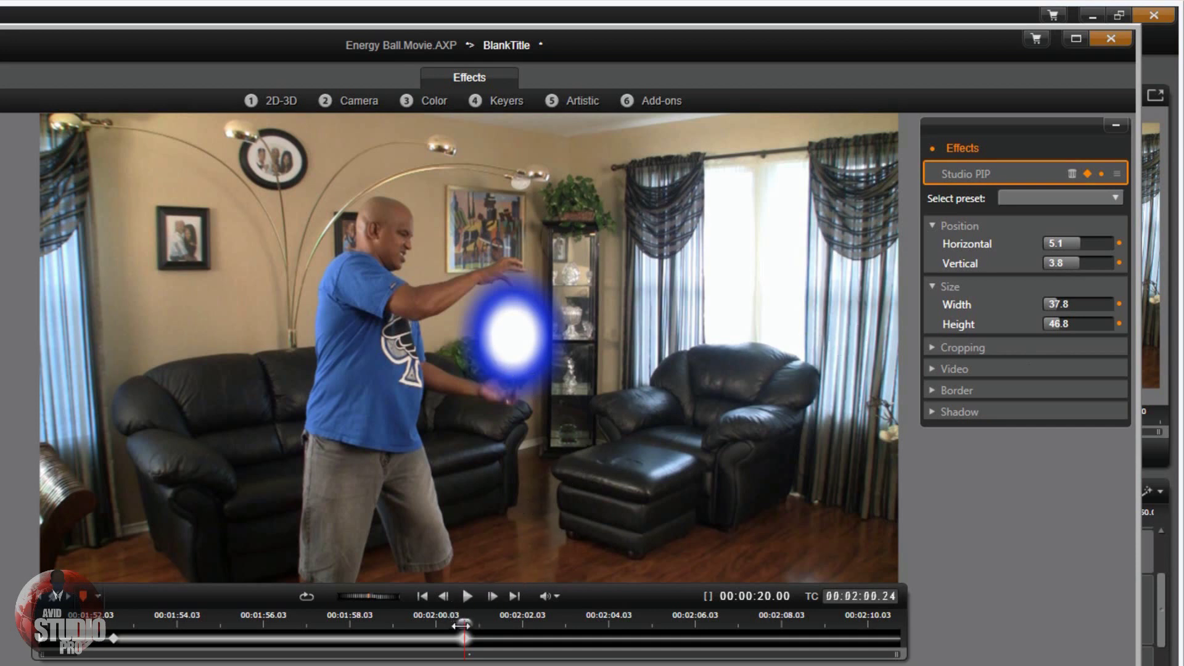
- Find the start of the throw at 00:02:01.00 and shift the ball's horizontal position to 10.2
drag(467, 620, 479, 627)
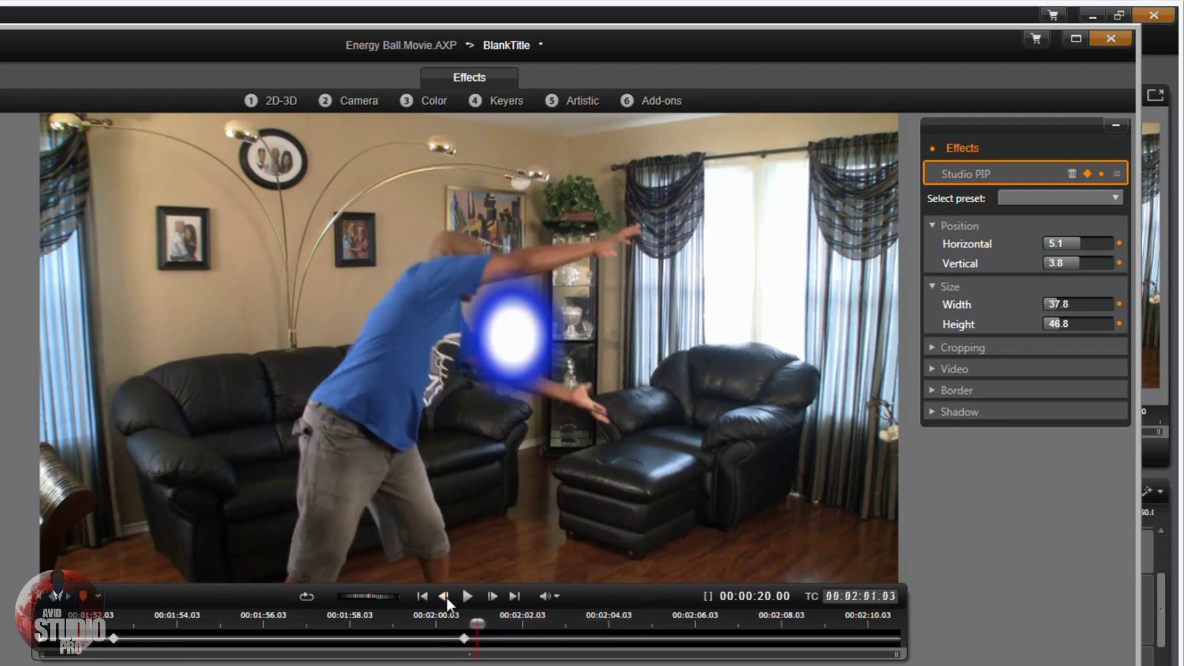
click(447, 598)
click(447, 598)
click(447, 598)
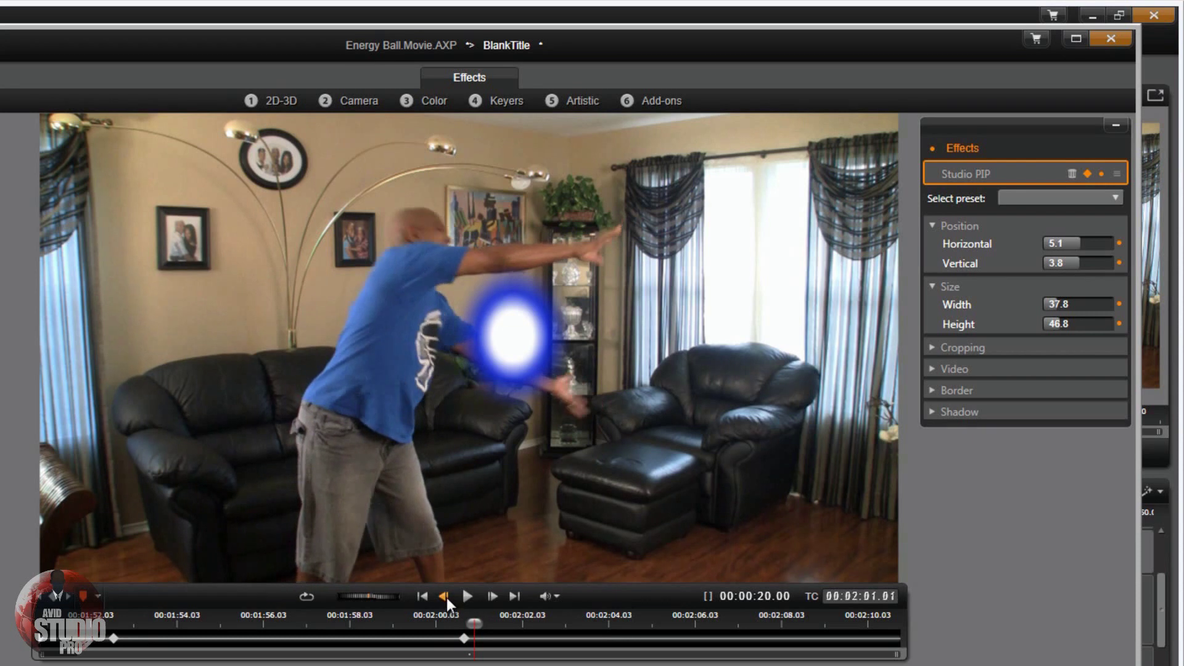
click(446, 597)
click(447, 597)
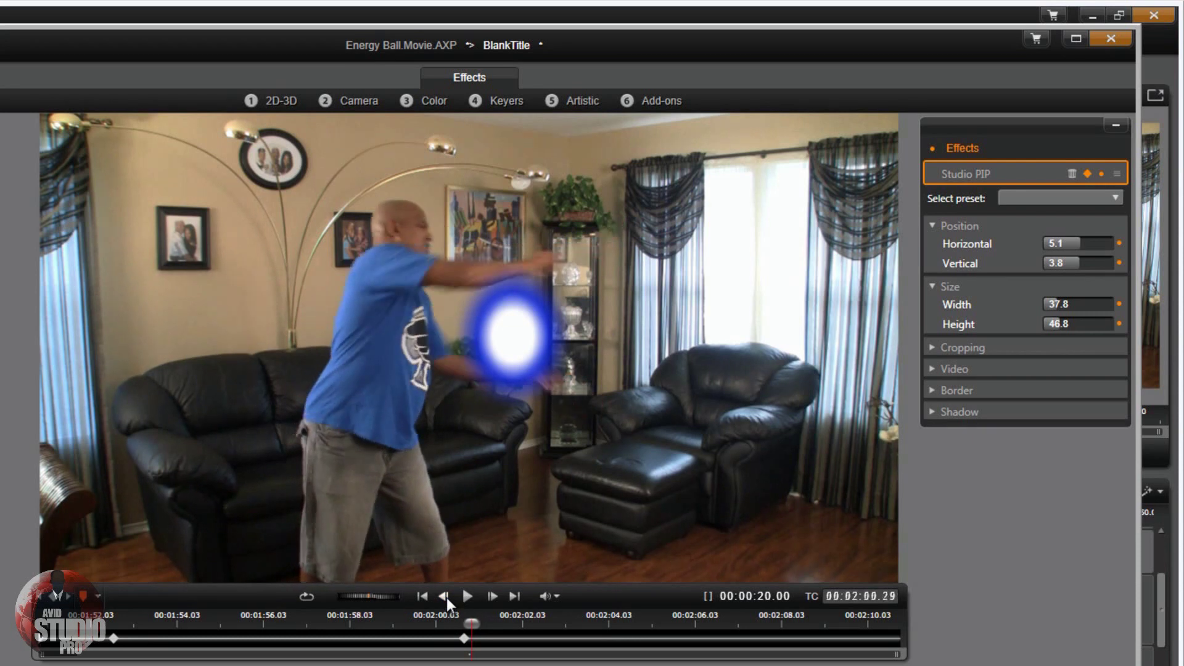
click(491, 598)
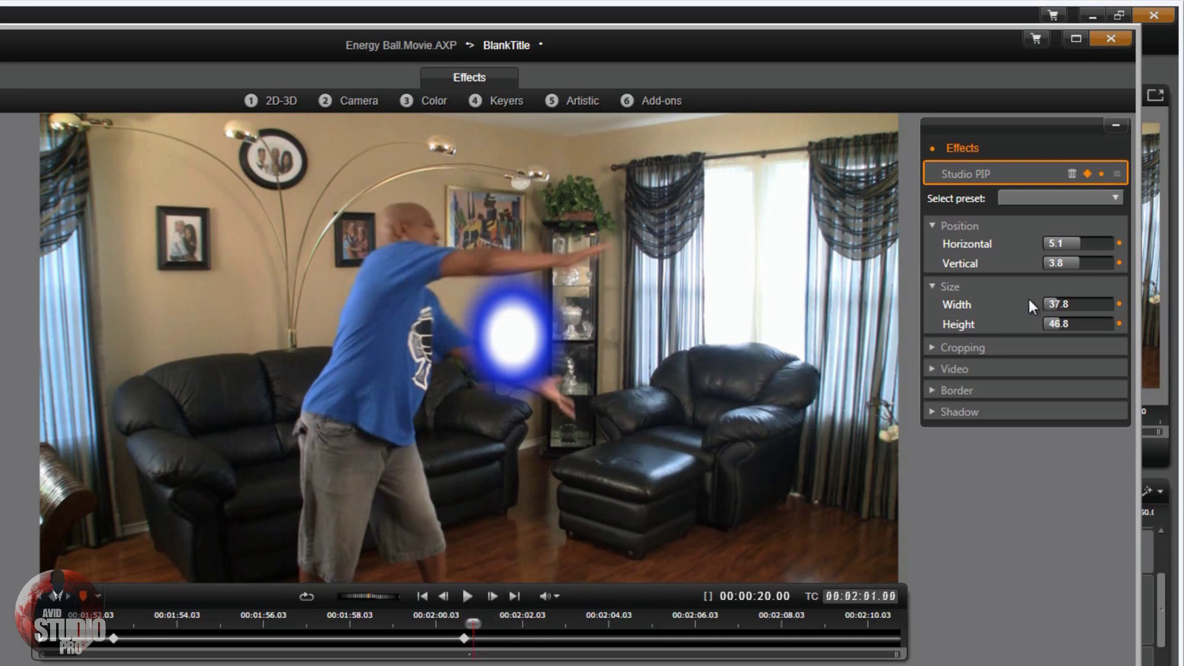
drag(1072, 245, 1078, 243)
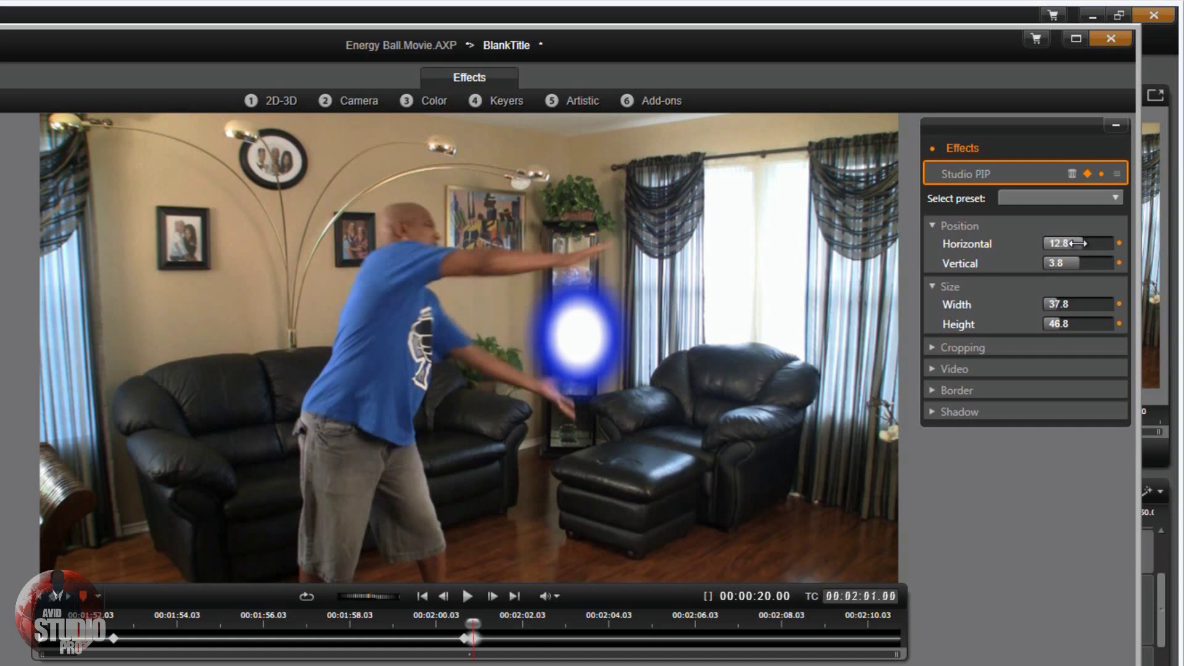
drag(1078, 243, 1077, 242)
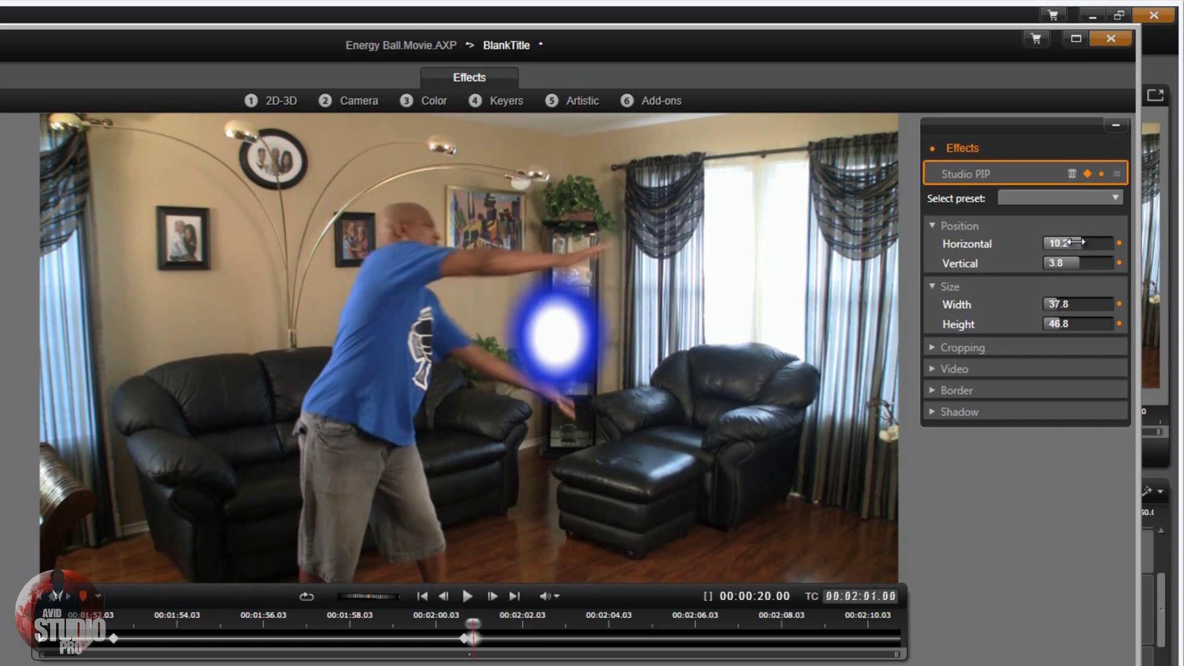
- Undo the intermediate keyframe edits and set the ball at 00:02:01.00 to horizontal 11.5, vertical 2.5, width 50 and height 50
key(ctrl+z)
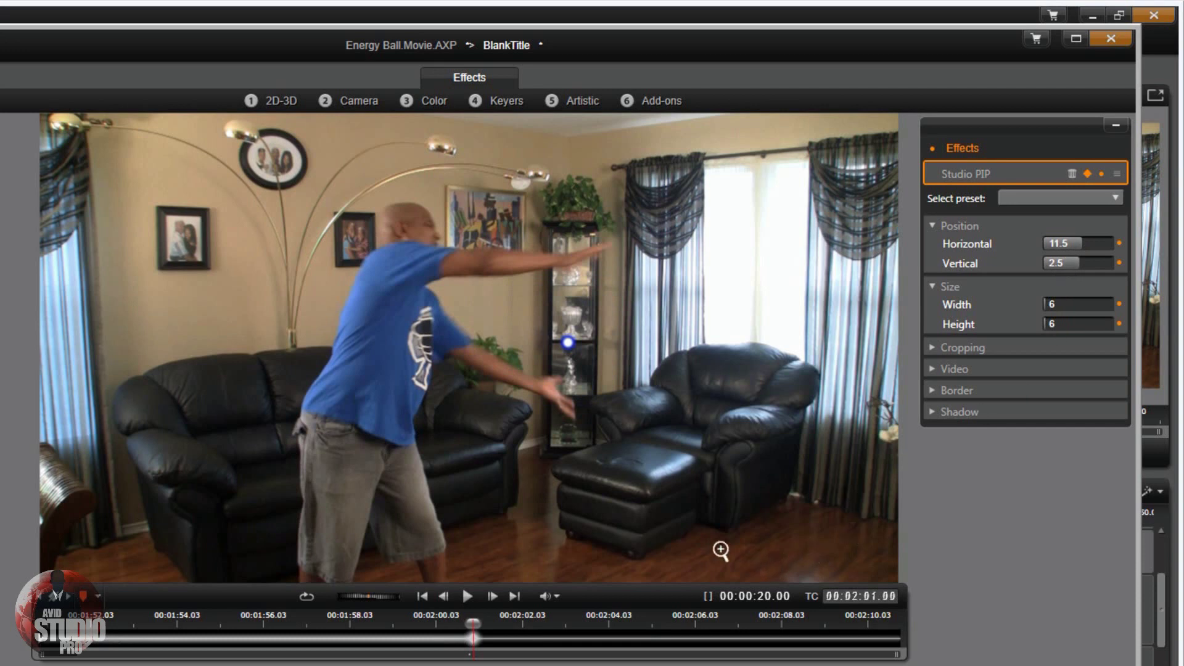
click(1055, 304)
key(Return)
key(Return)
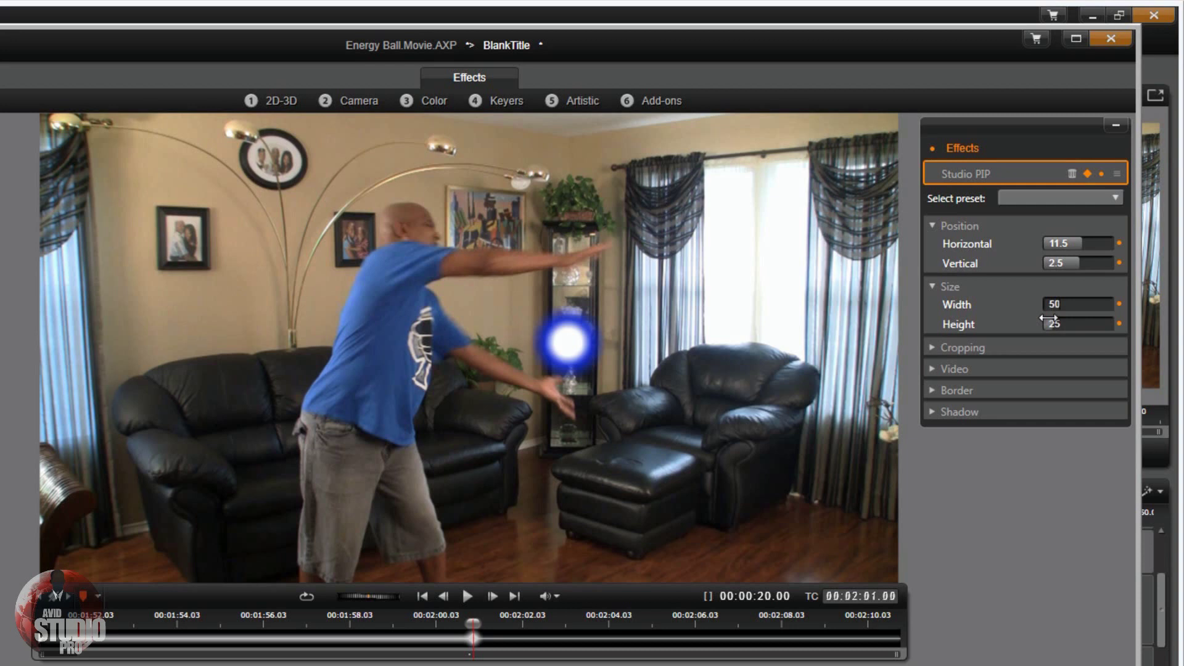
click(1056, 325)
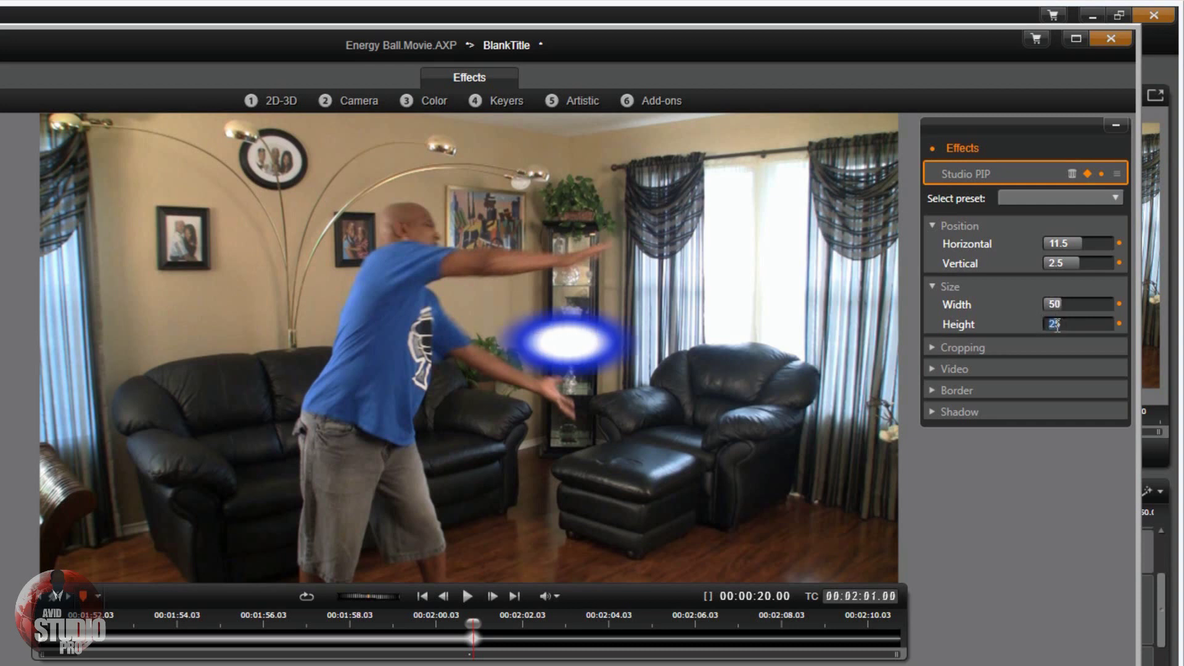
key(Return)
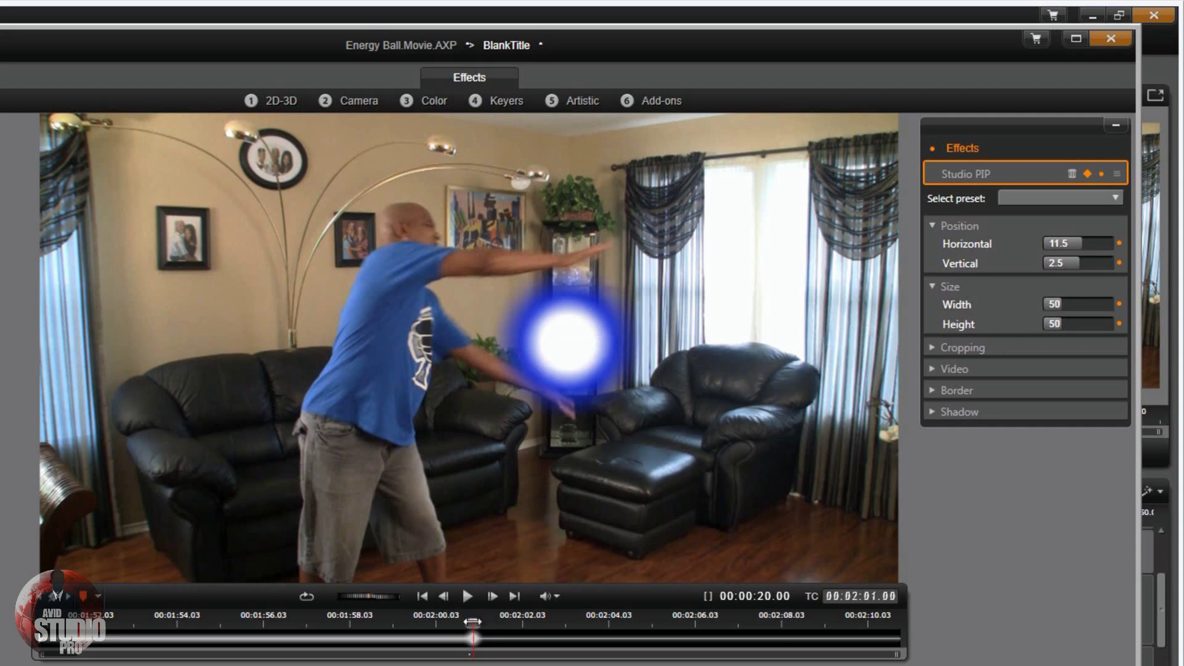
- At 00:02:01.09, send the ball out of the frame by setting its horizontal position to 100
drag(473, 622, 487, 624)
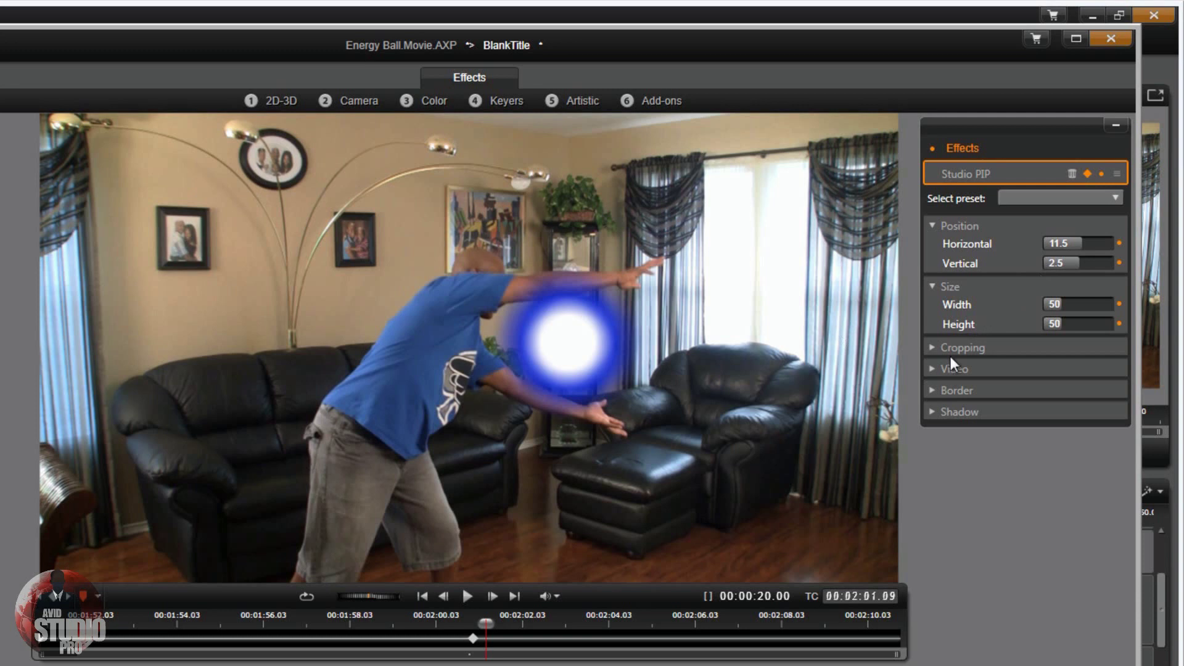
drag(1062, 243, 1172, 262)
- Play back the throw from about 00:02:00.22 to check the ball's motion out of the frame
drag(486, 623, 461, 620)
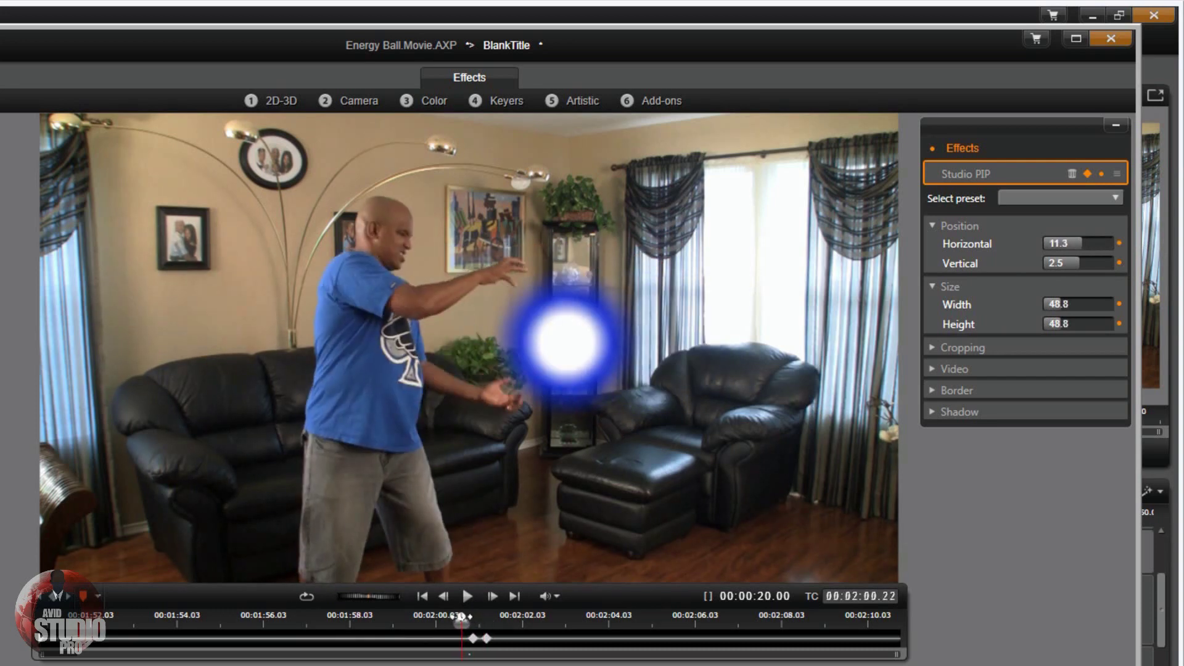
click(465, 597)
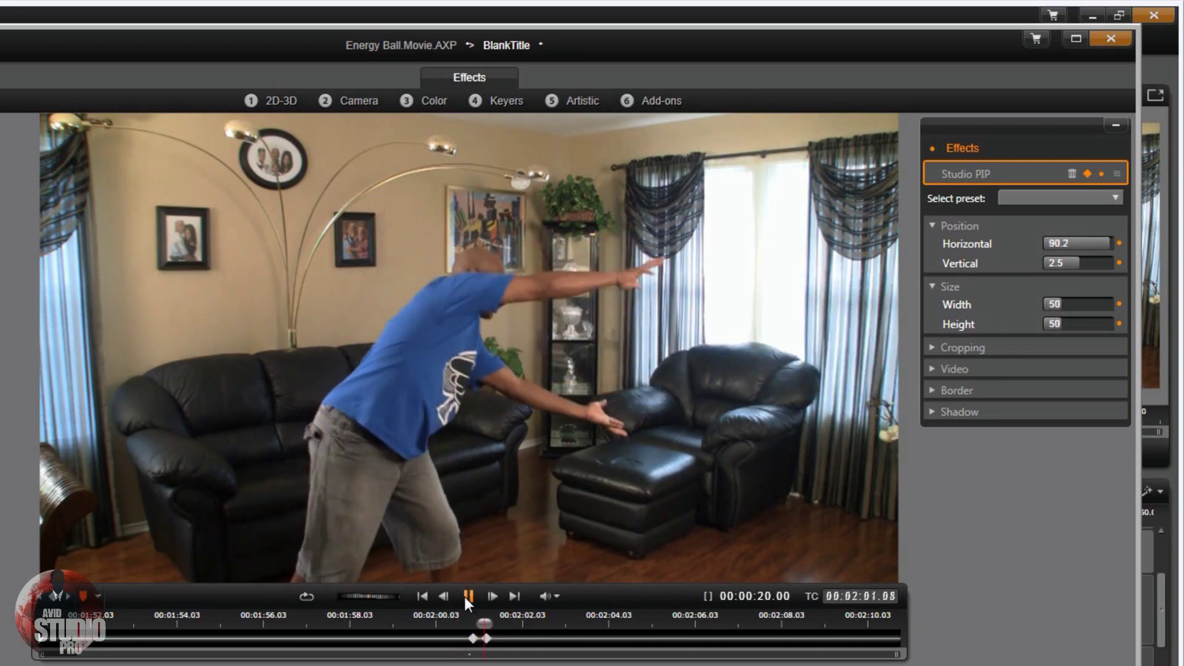
click(464, 597)
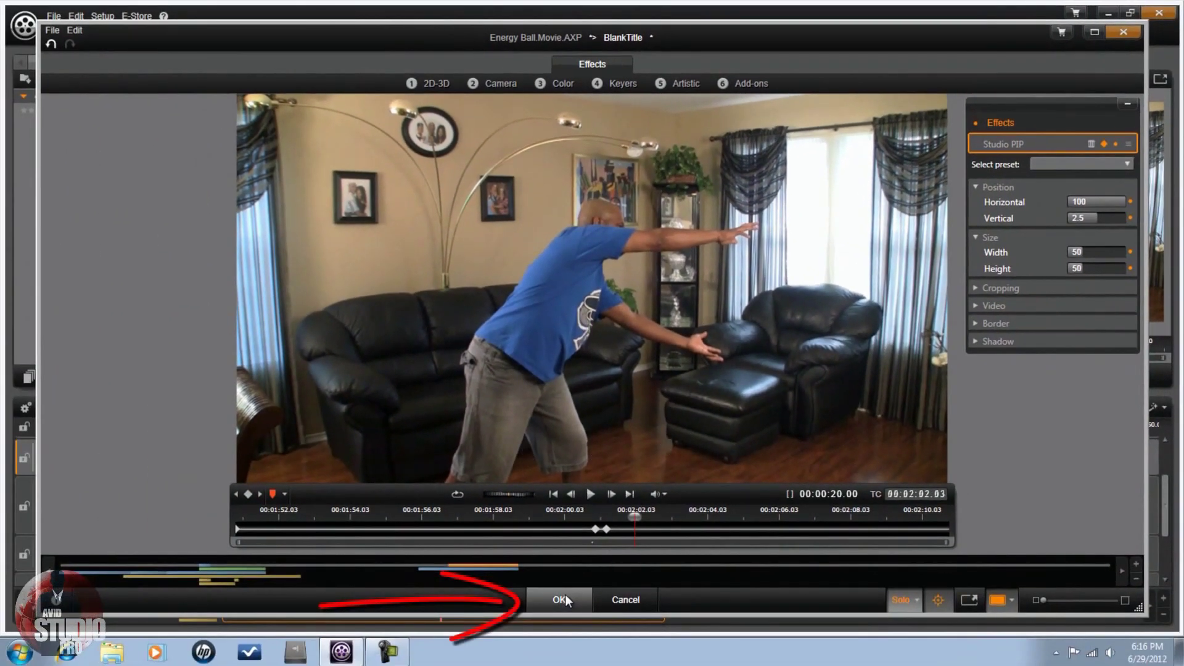
- Accept the Studio PIP edits and reopen the ball title's effects, showing the media together with the tracks below
click(563, 599)
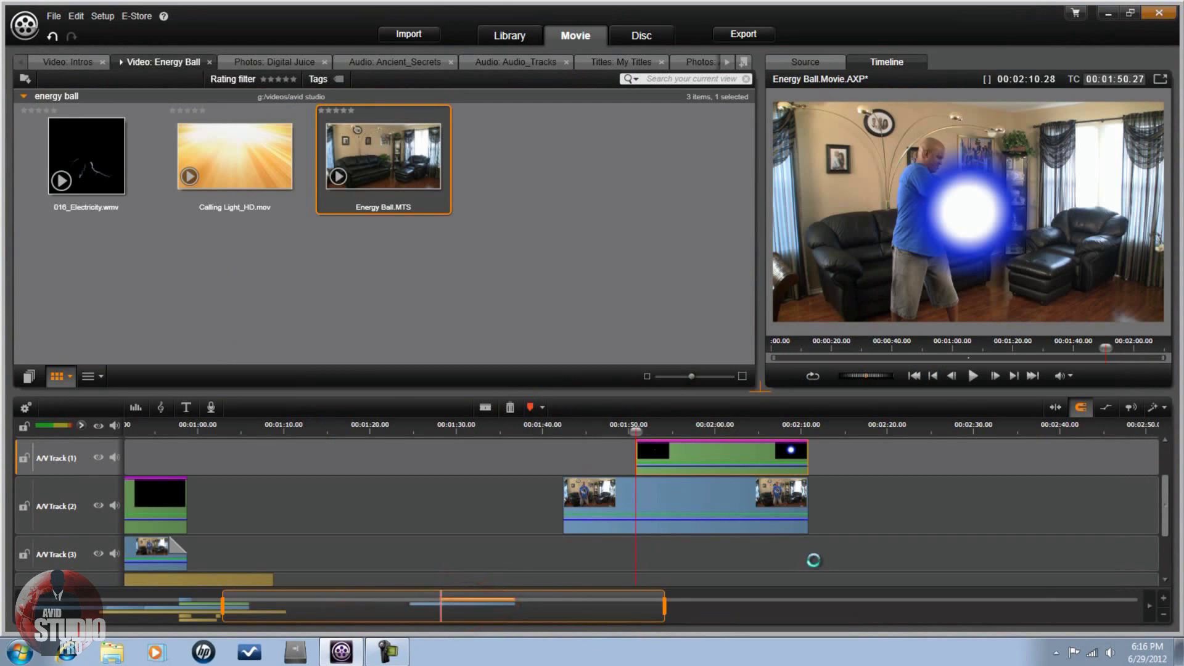
scroll(910, 530, up, 2)
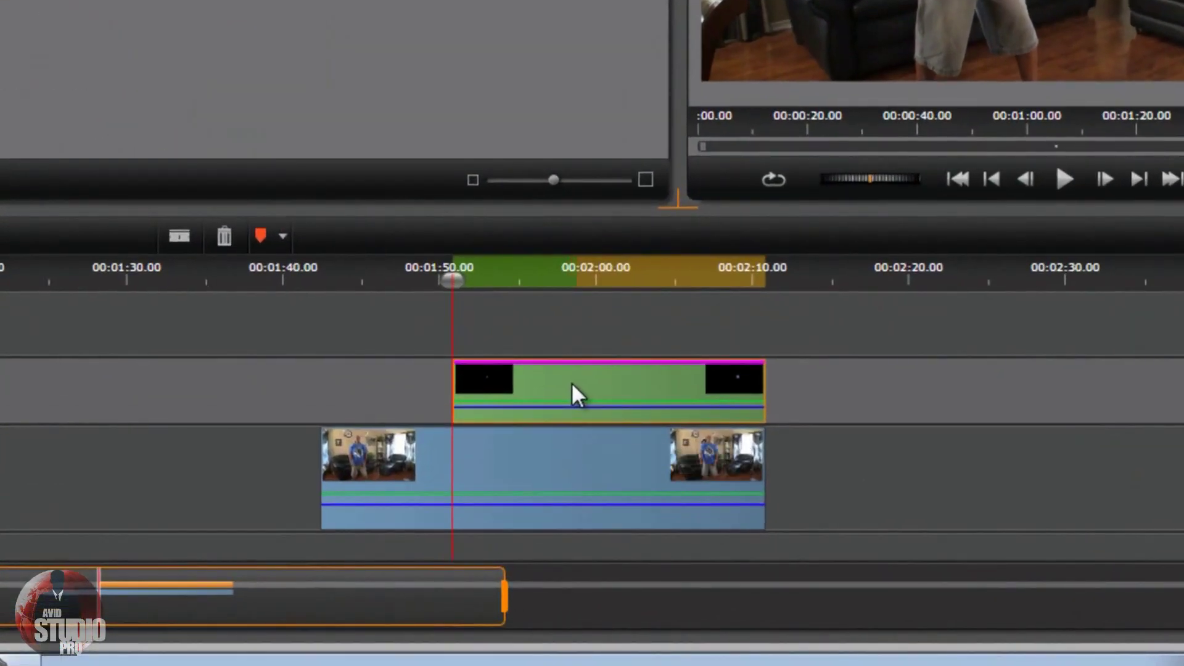
right_click(573, 386)
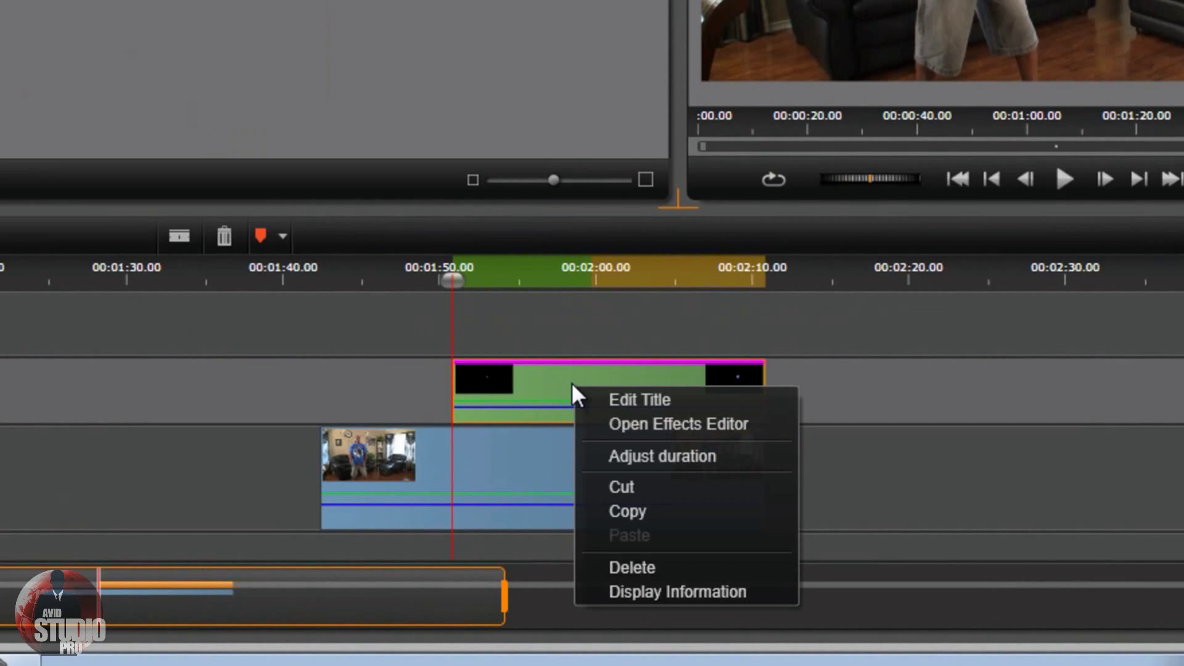
click(639, 426)
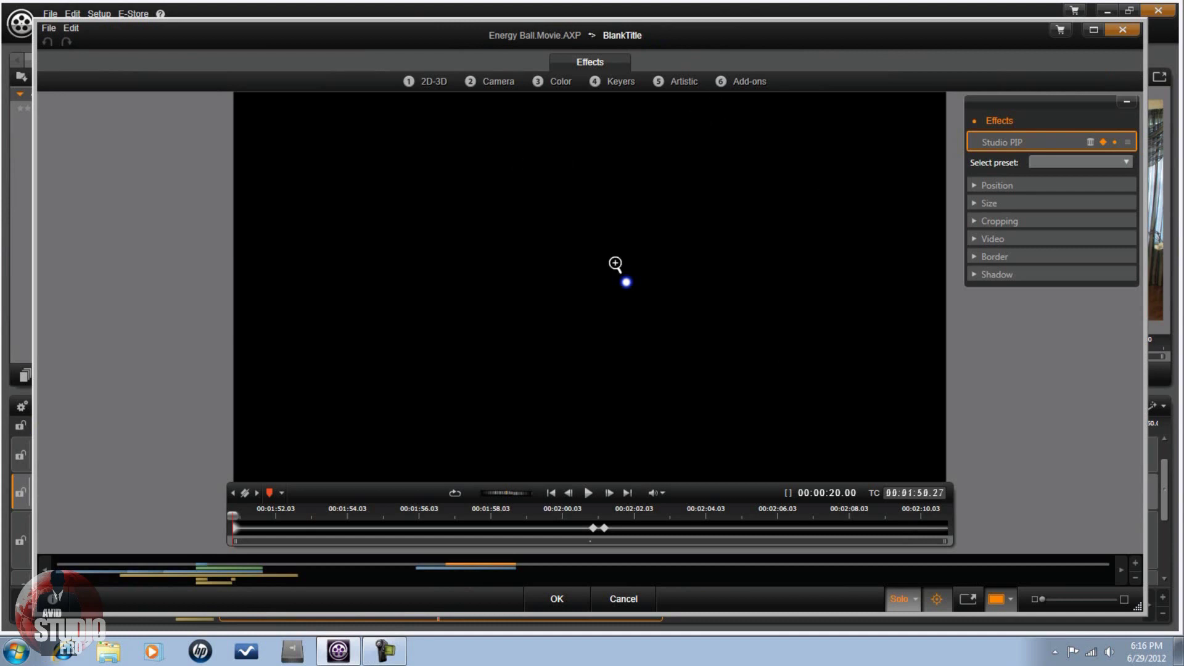
click(913, 602)
click(913, 615)
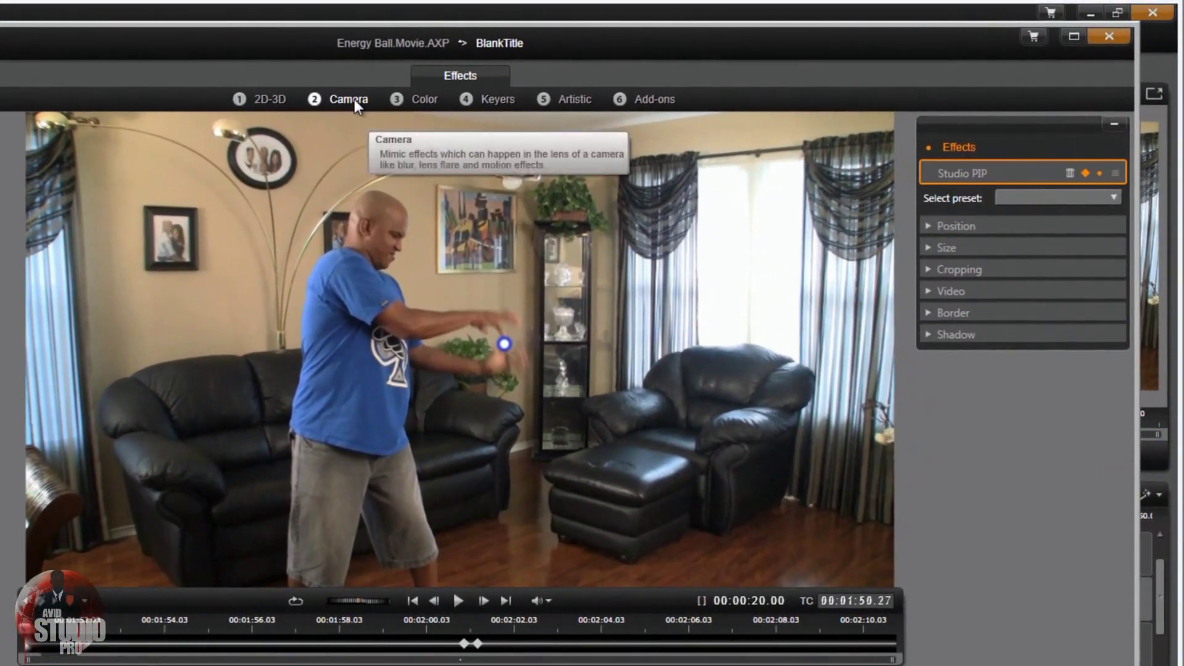
- Add the Blur effect to the ball title with horizontal and vertical amounts of 15, and accept it
click(354, 99)
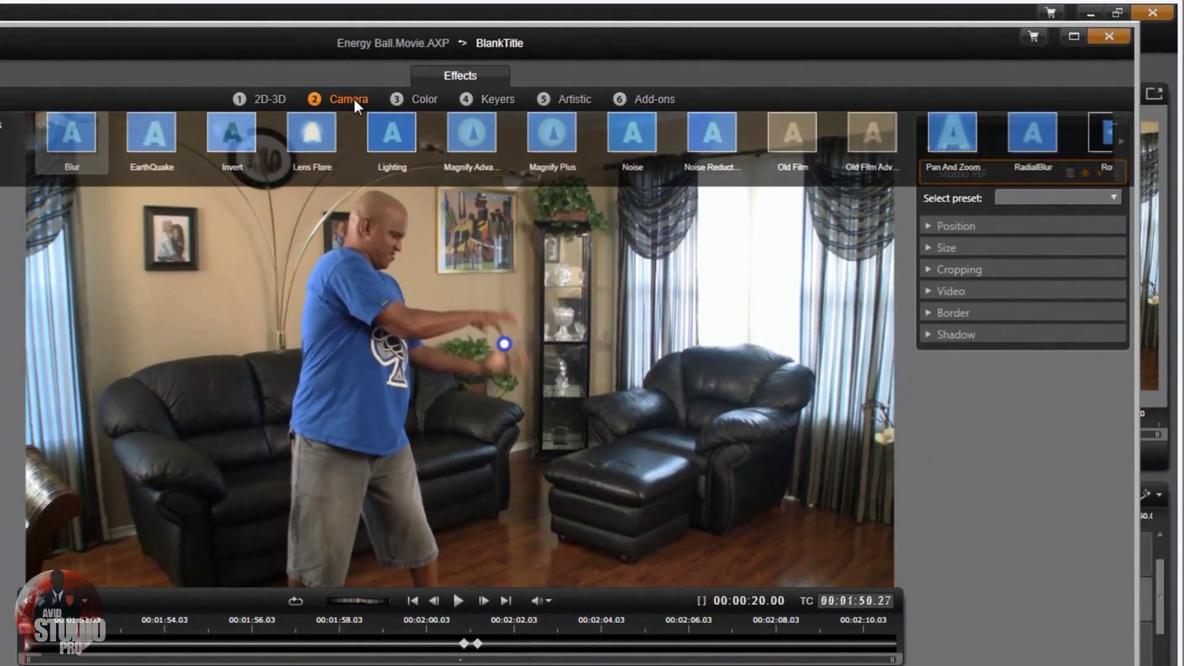
double_click(69, 154)
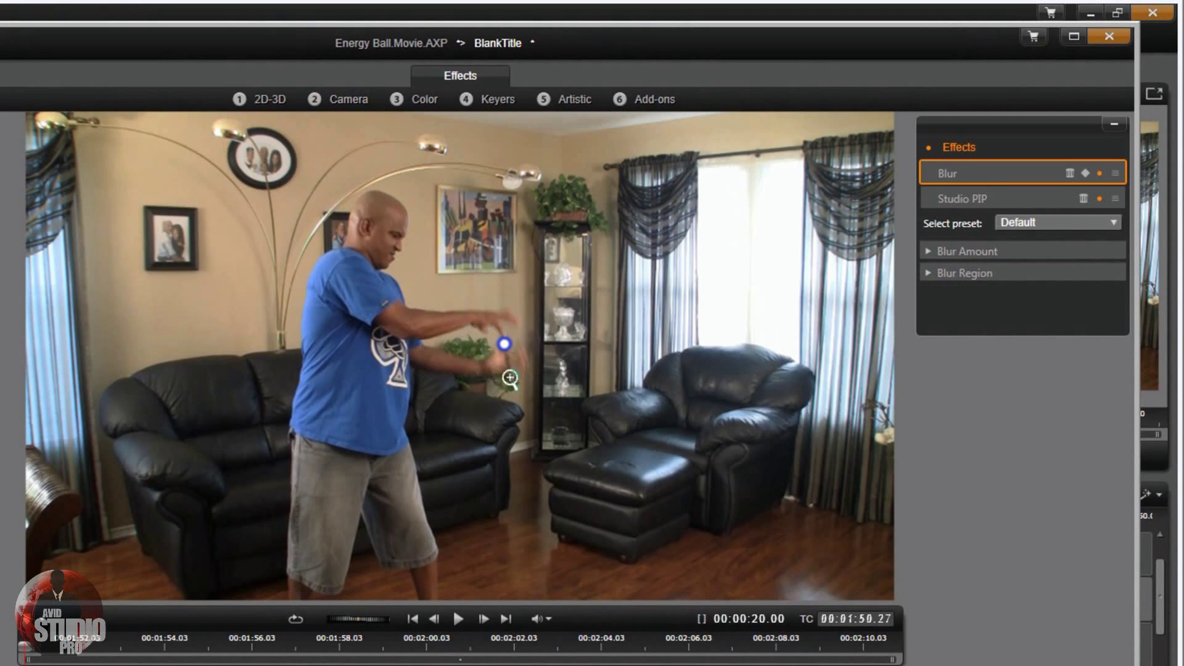
click(936, 253)
click(1051, 270)
click(1050, 271)
key(Return)
click(1047, 289)
text(15)
key(Return)
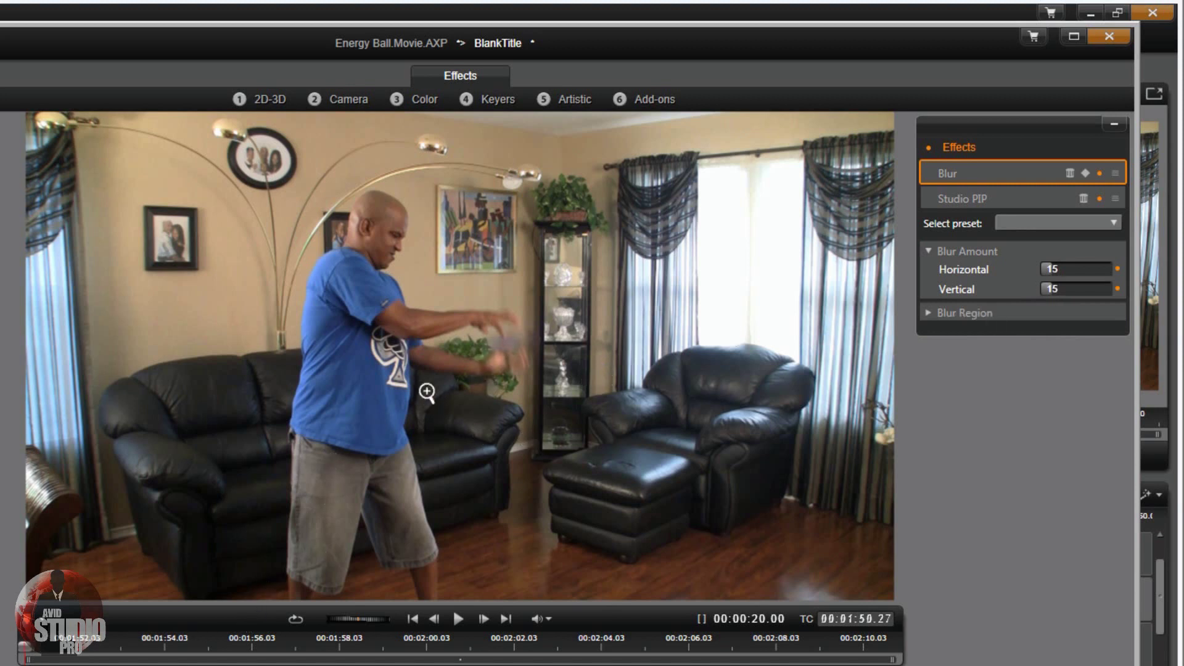
drag(24, 649, 481, 648)
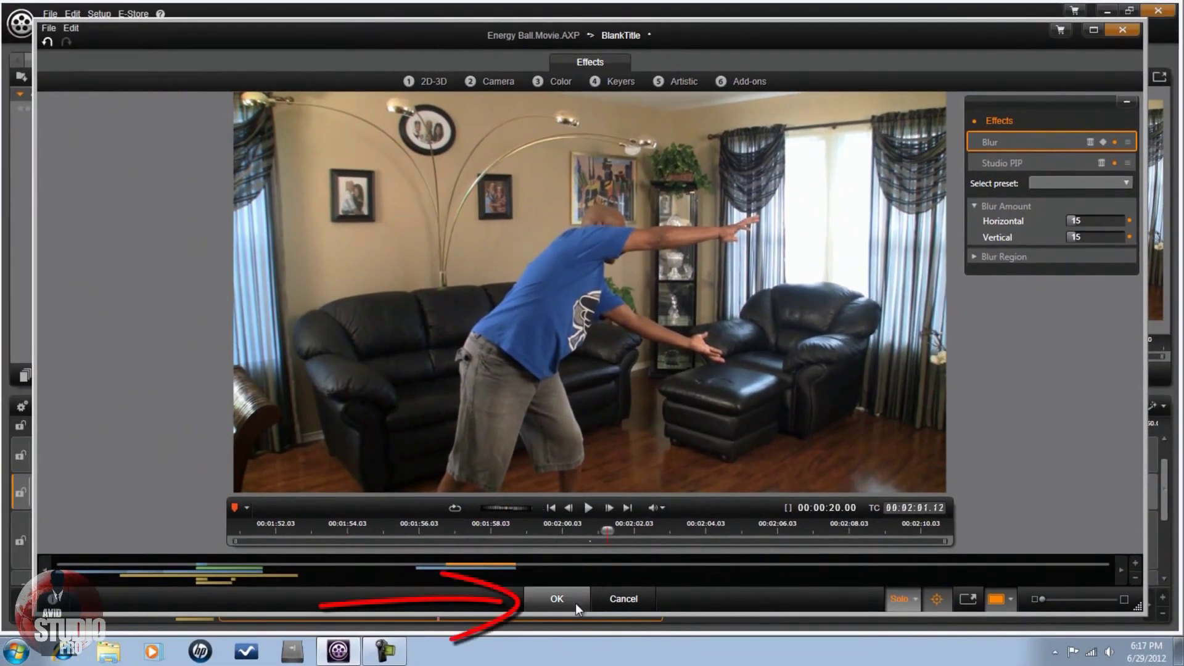
click(572, 596)
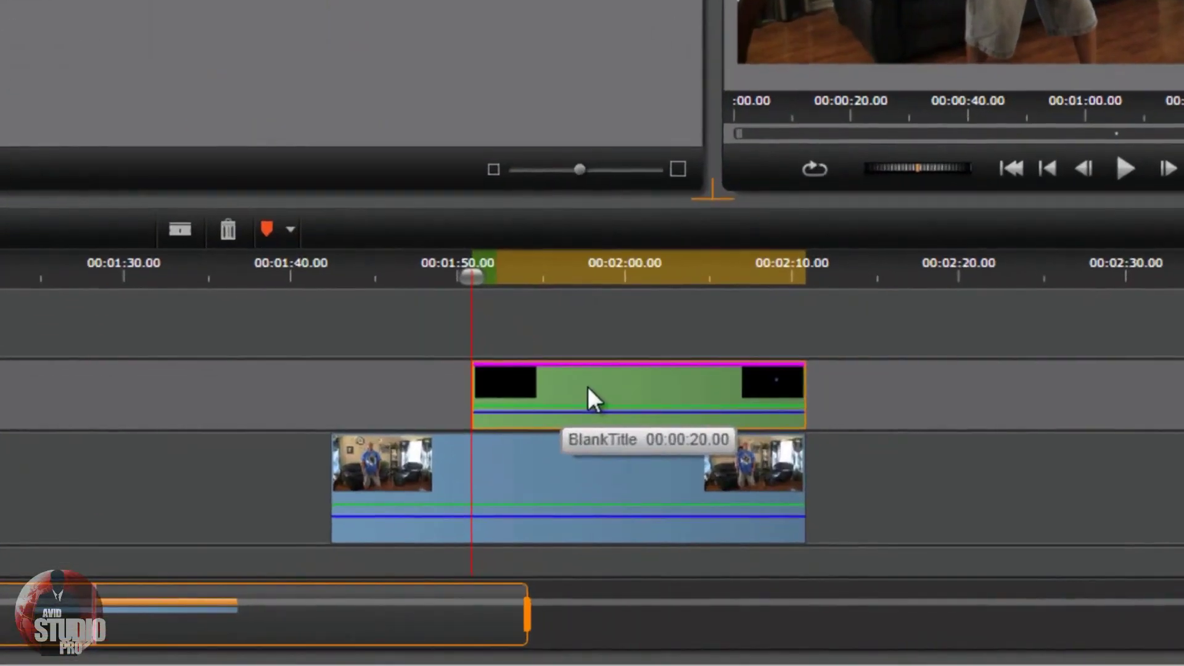
- Reopen the blurred ball title in the Effects Editor and show its media with the tracks below
right_click(695, 488)
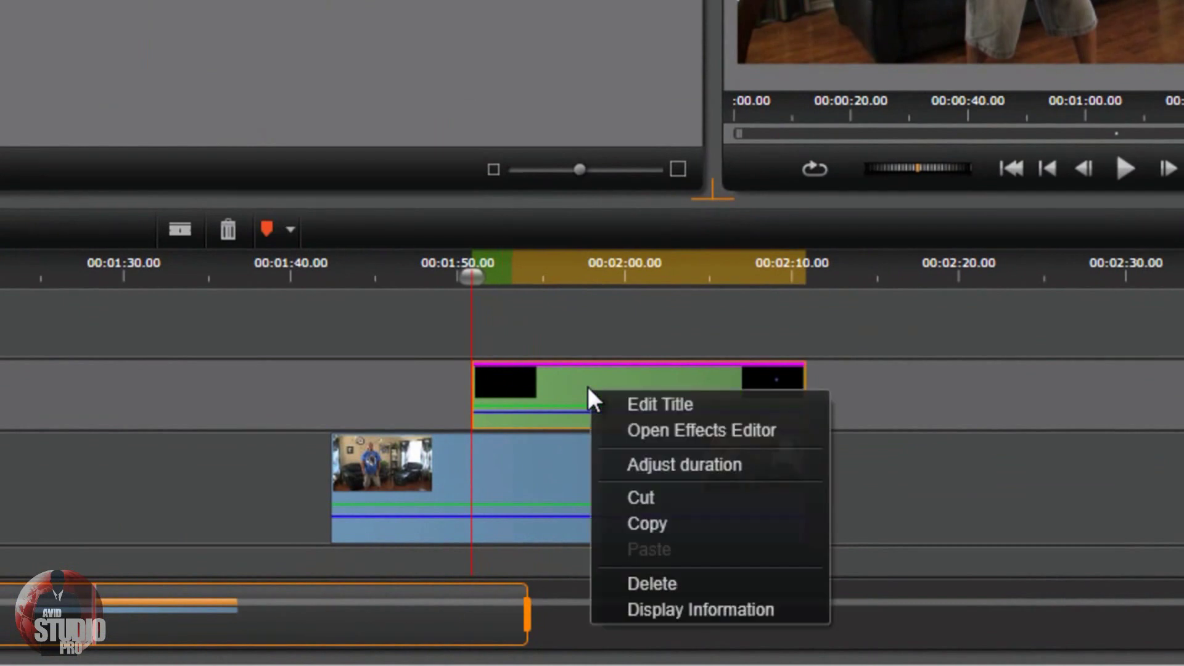
click(641, 426)
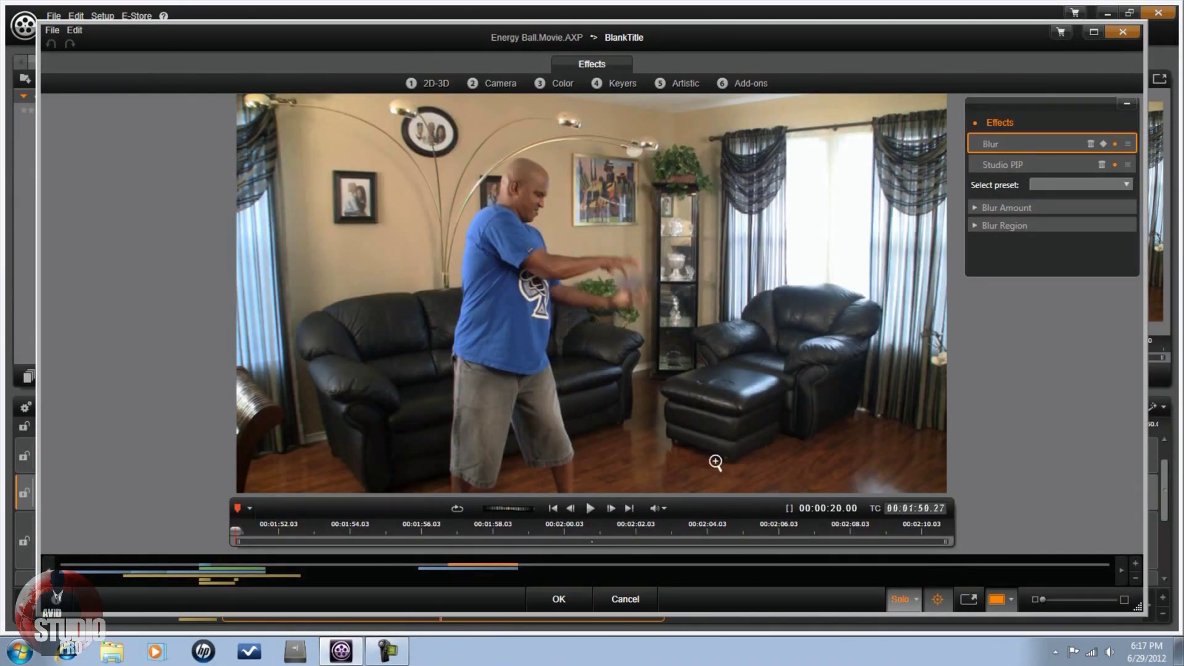
click(234, 530)
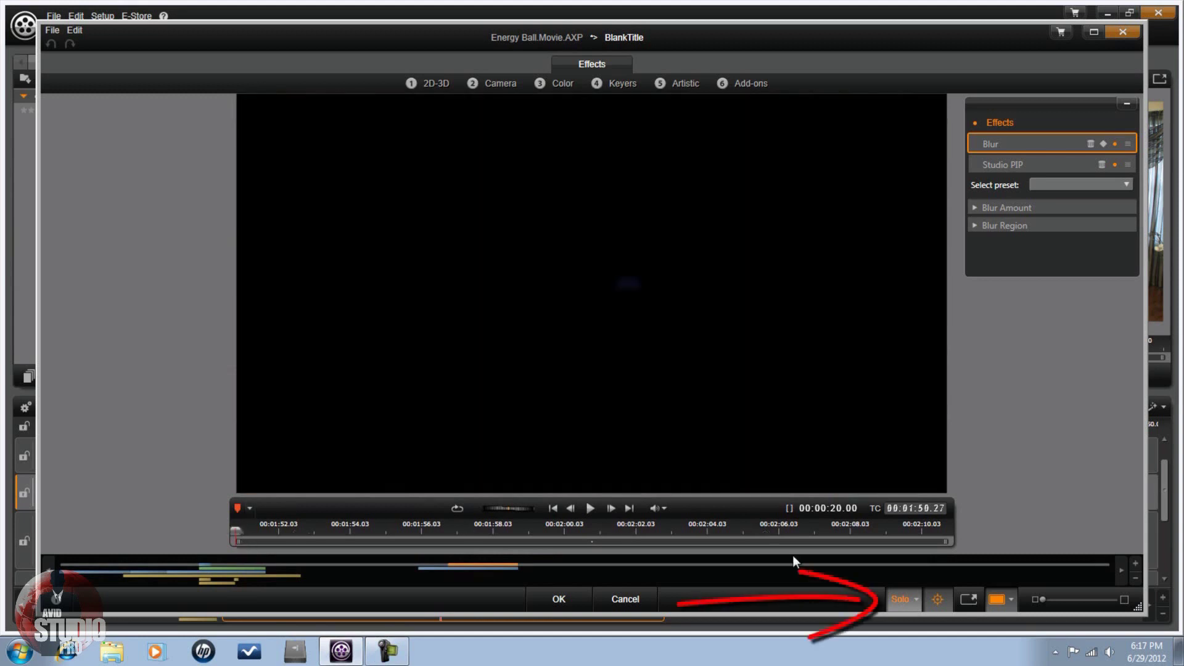
click(917, 600)
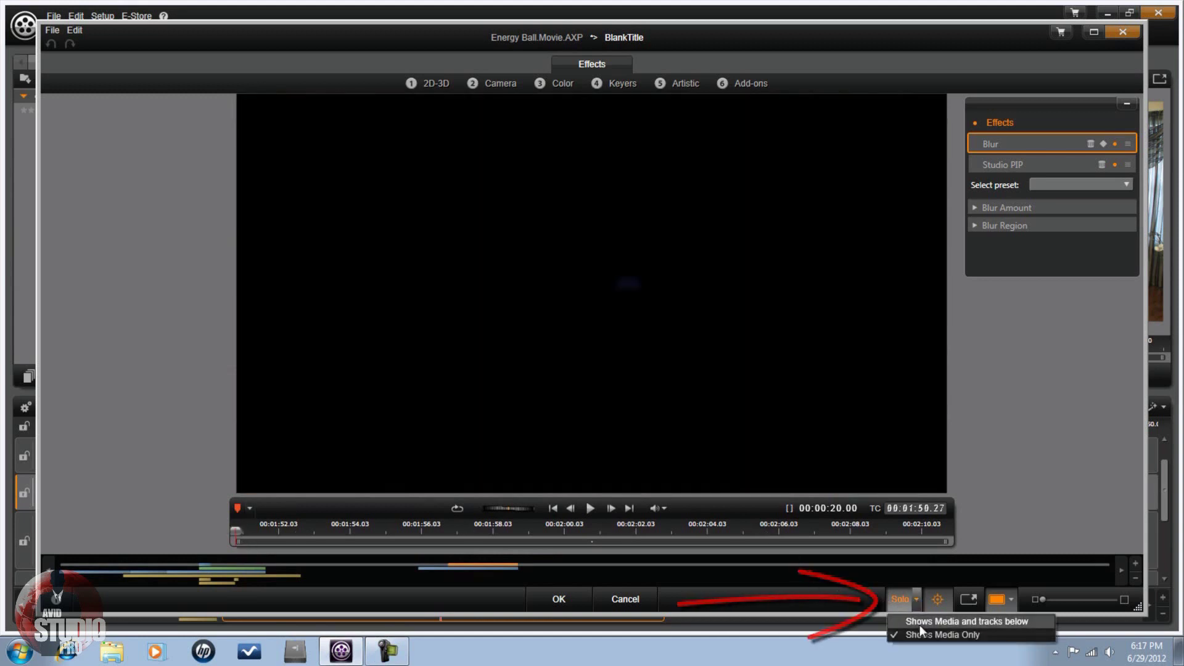
click(924, 623)
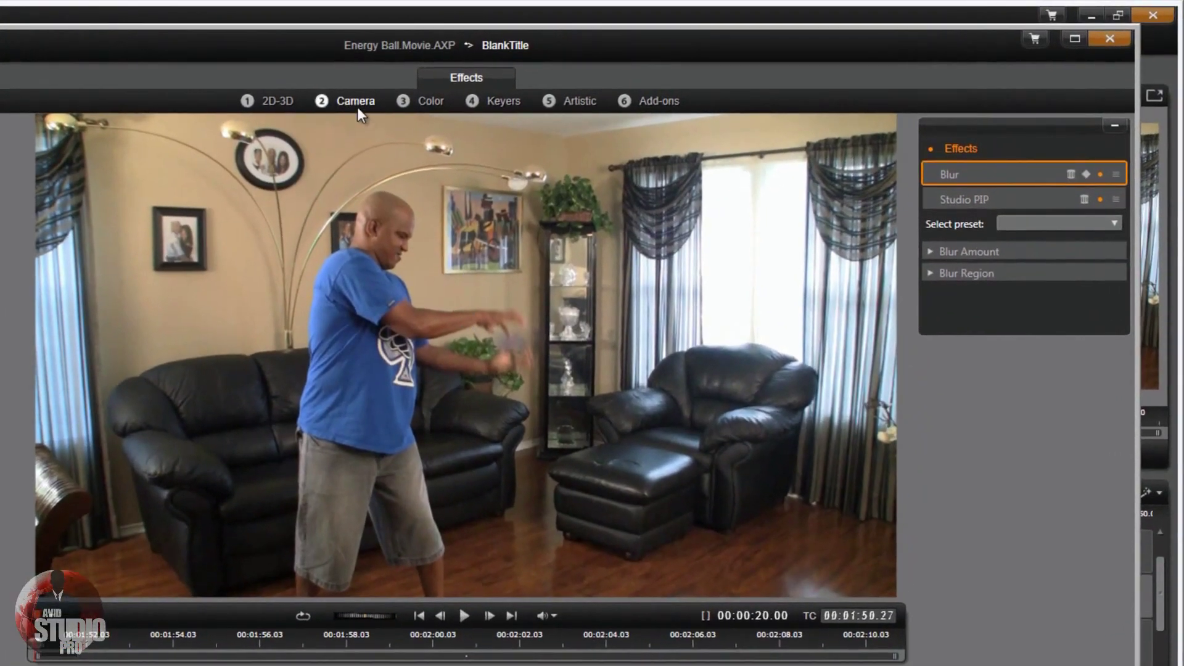
- Add the EarthQuake camera effect to the ball title and set it to No Preset
click(357, 105)
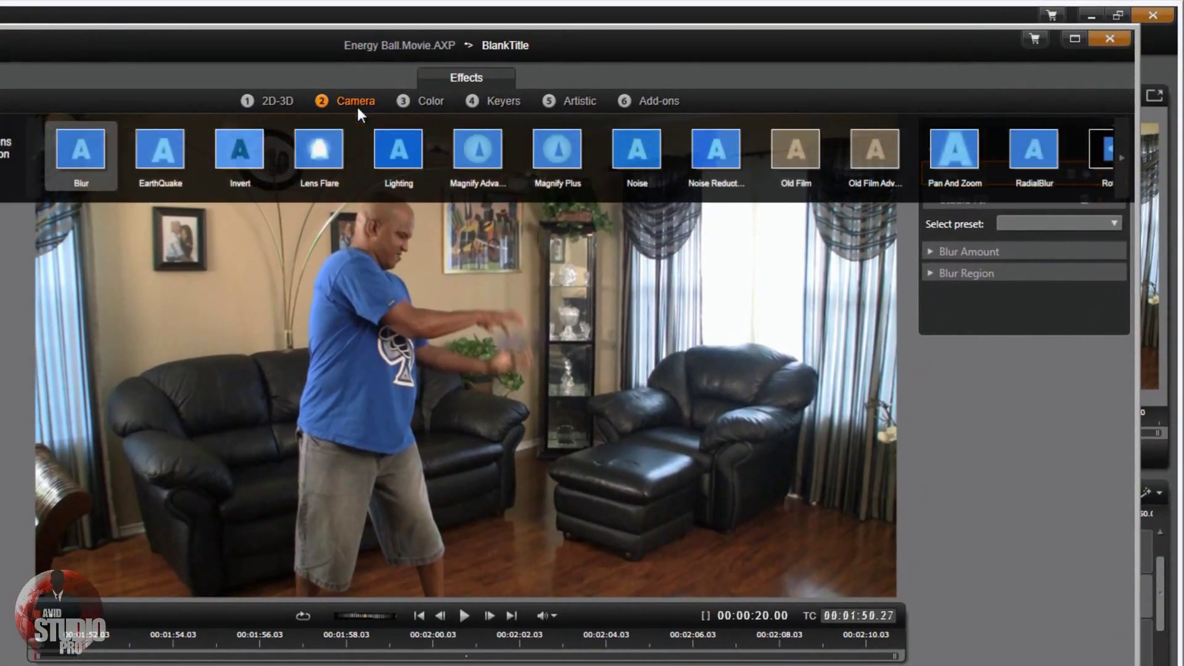
click(161, 169)
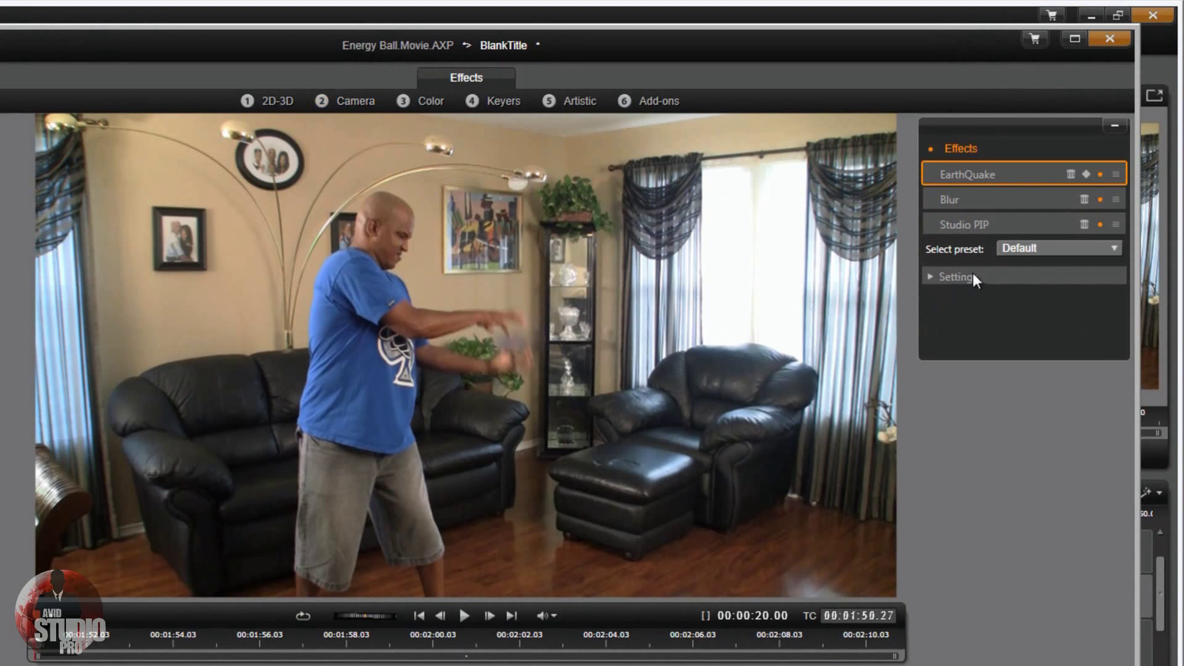
click(1116, 248)
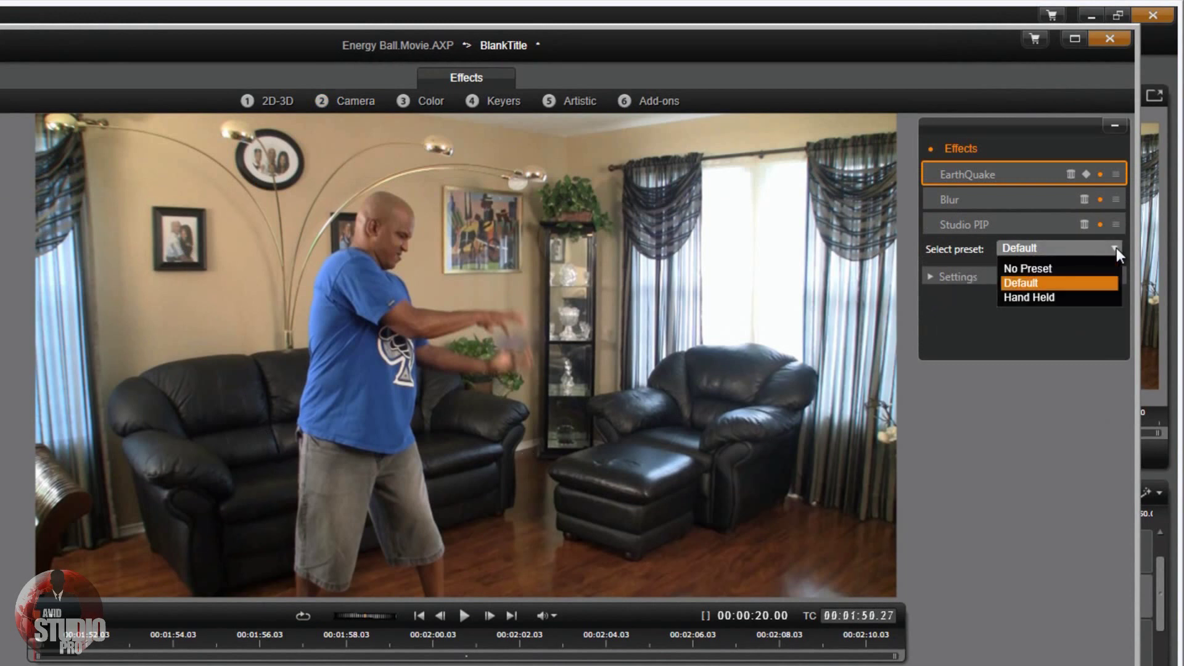
click(1076, 269)
click(932, 279)
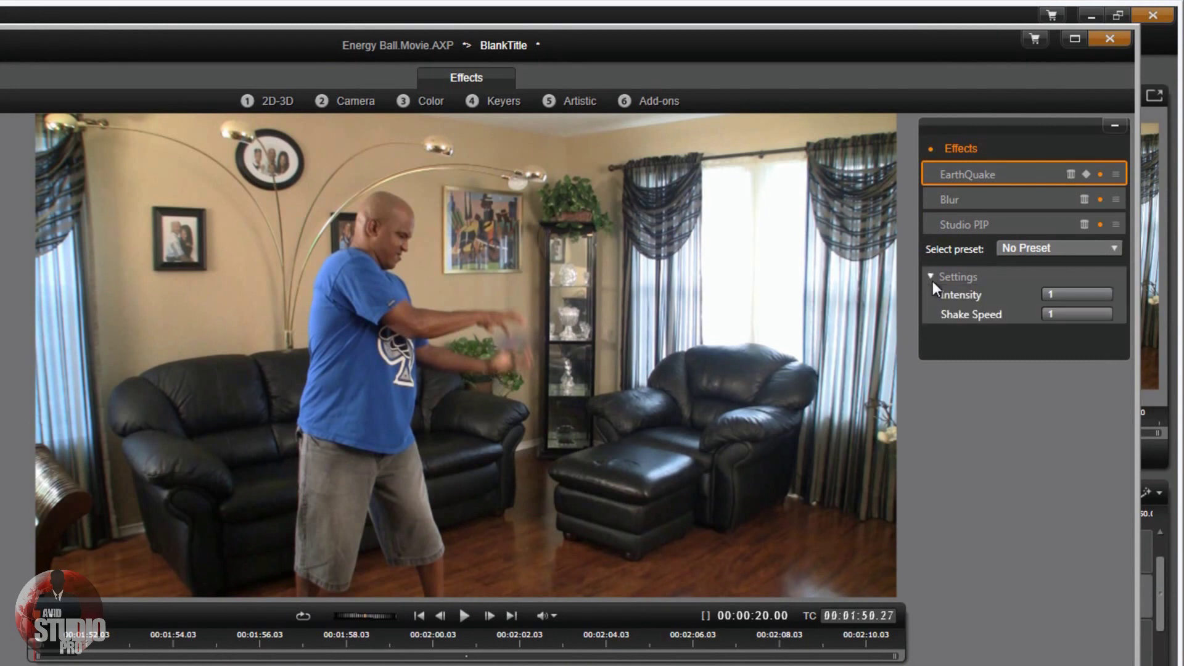
- Set the EarthQuake Intensity and Shake Speed to 0 and enable keyframing at the title's start
drag(1077, 294, 968, 290)
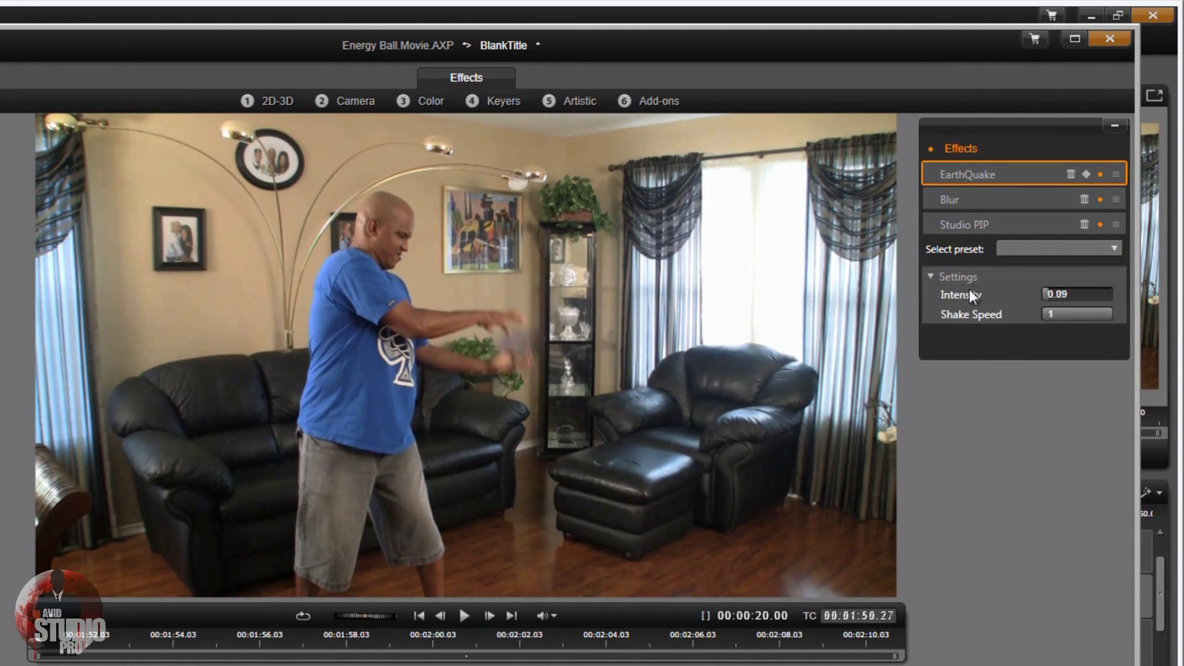
click(1056, 294)
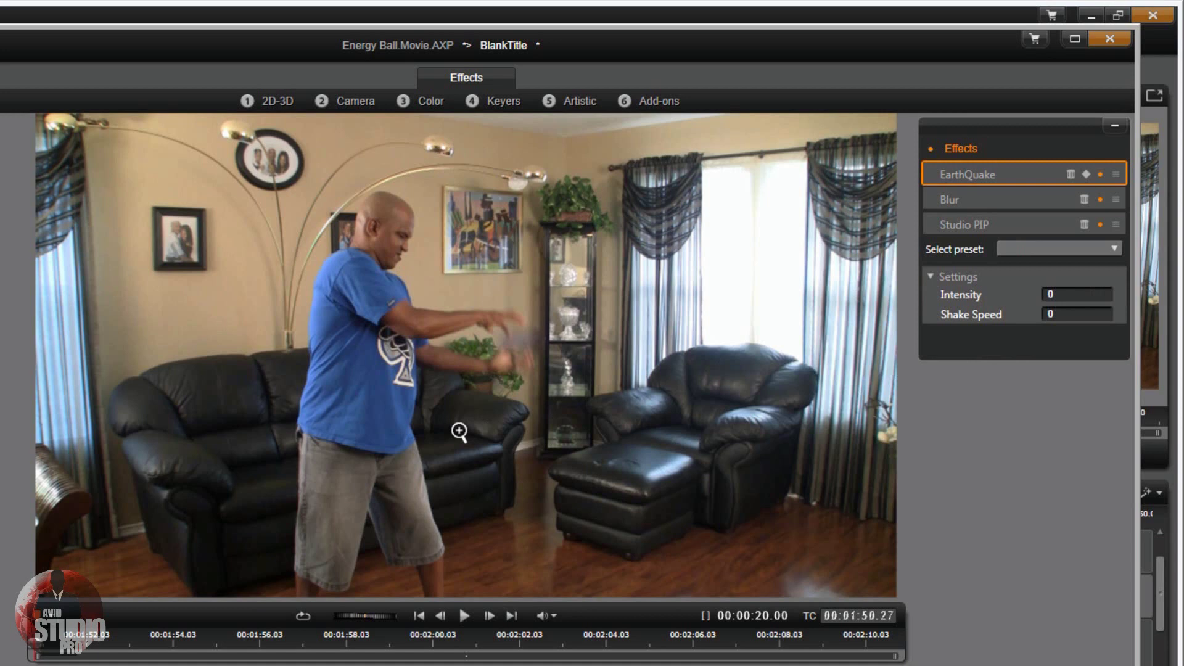
click(1088, 175)
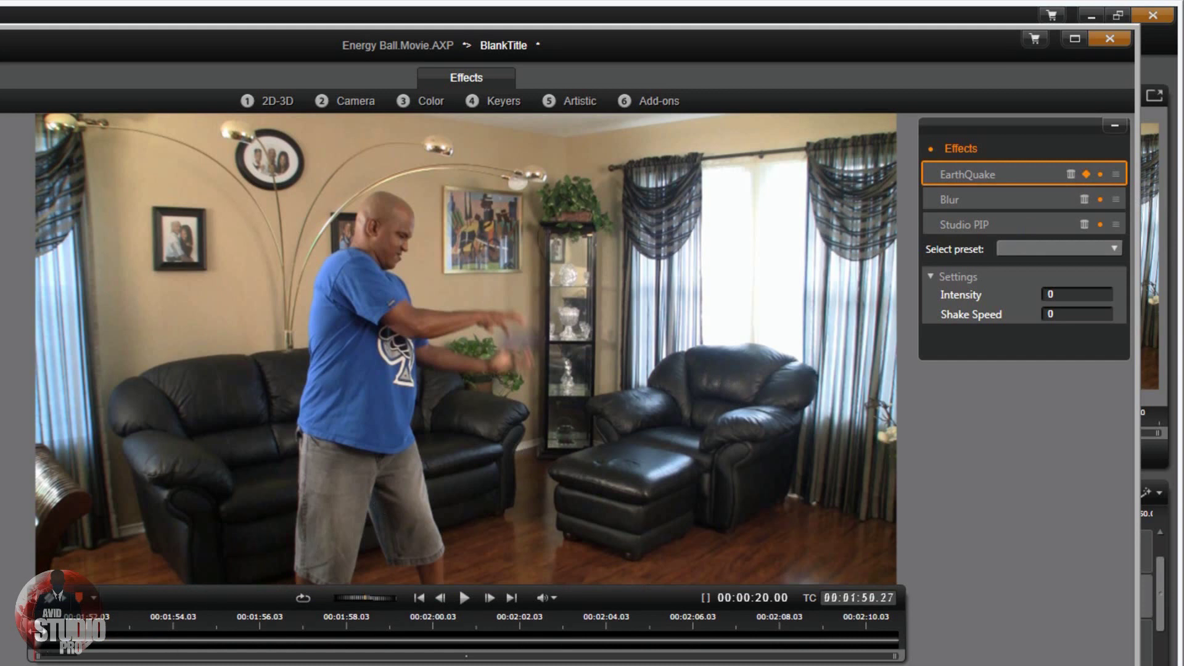
- At 00:01:58.28, set the EarthQuake Intensity to 0.04 and the Shake Speed to 0.89
drag(39, 649, 380, 662)
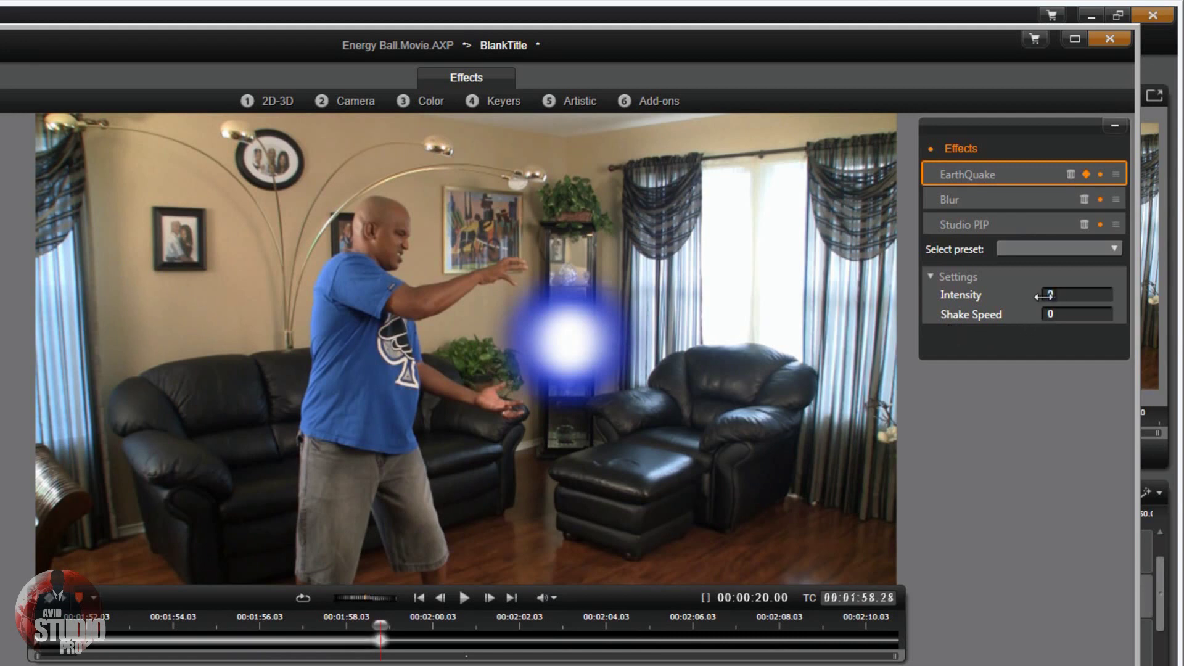
click(1057, 315)
key(Return)
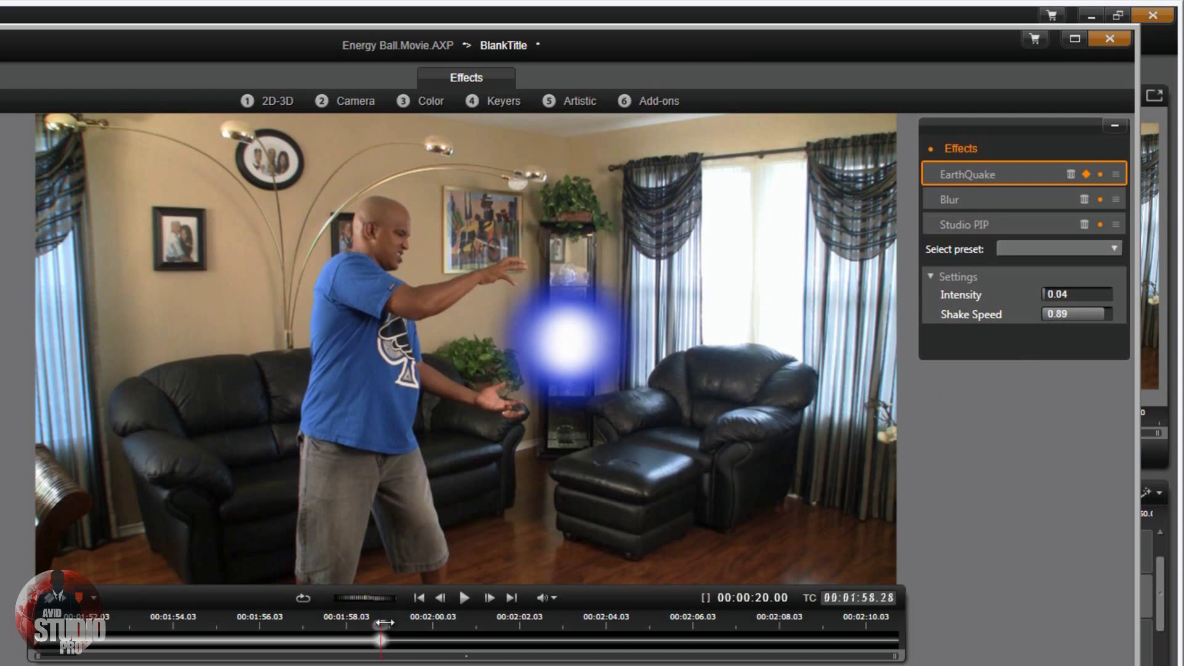
- Find the frame just before the throw at 00:02:00.25 and add an EarthQuake keyframe there that keeps the current shake values
drag(383, 623, 467, 624)
mouse_move(480, 626)
mouse_down()
mouse_move(494, 626)
mouse_move(465, 624)
mouse_up()
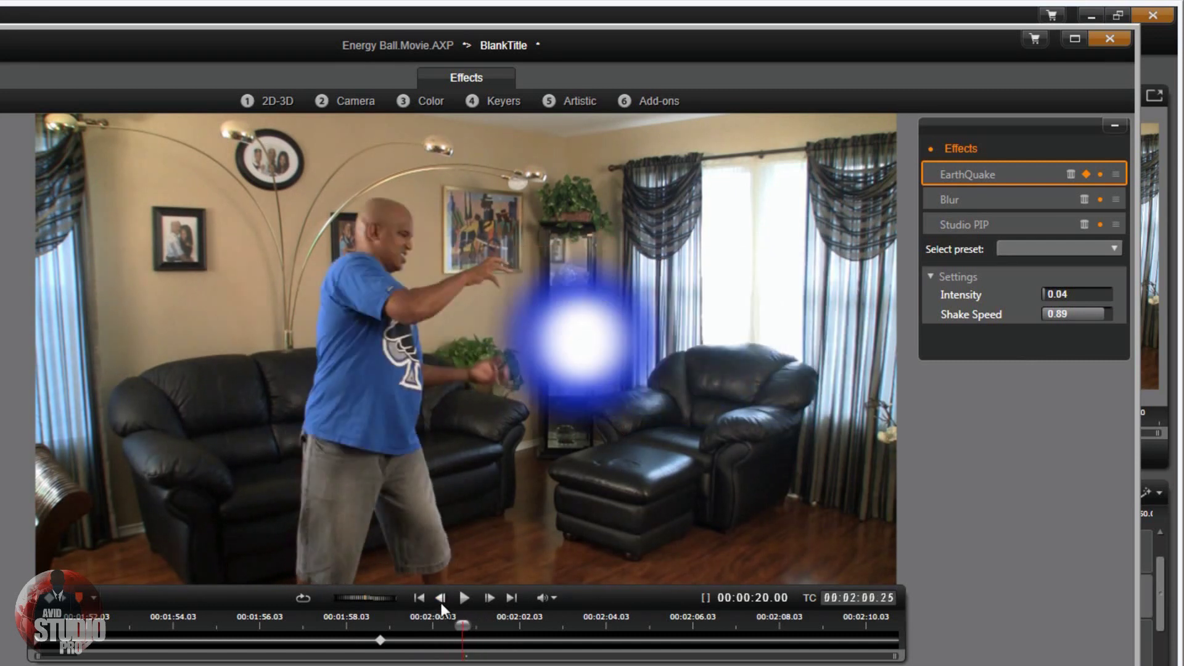
click(442, 602)
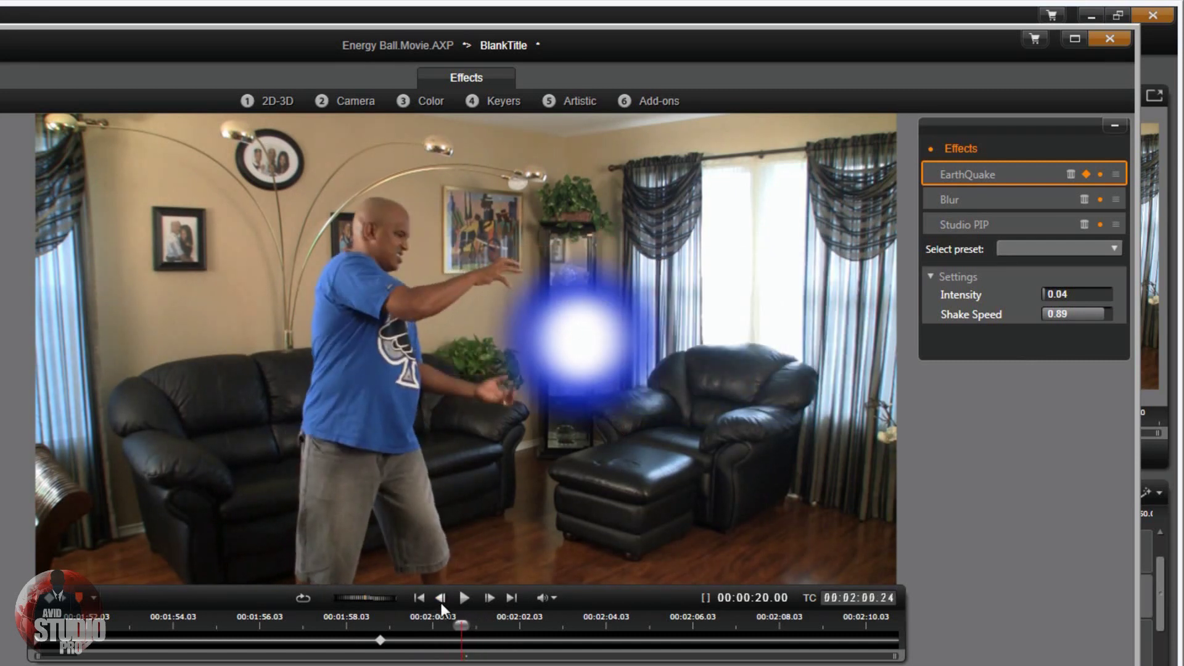
click(439, 598)
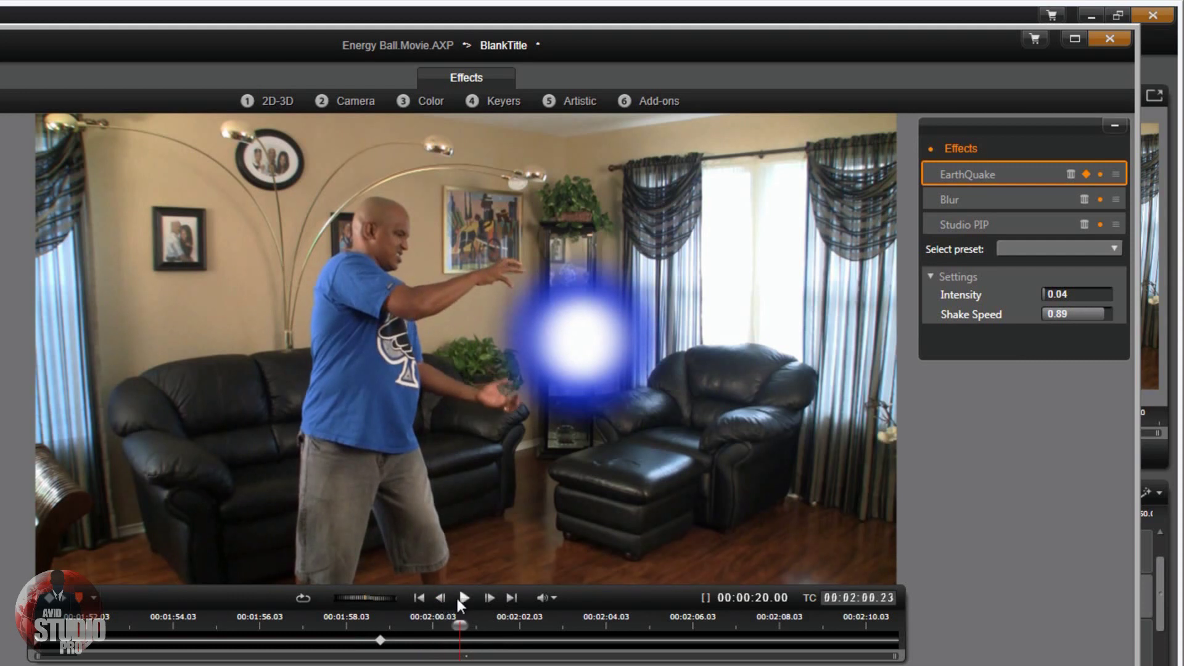
click(487, 598)
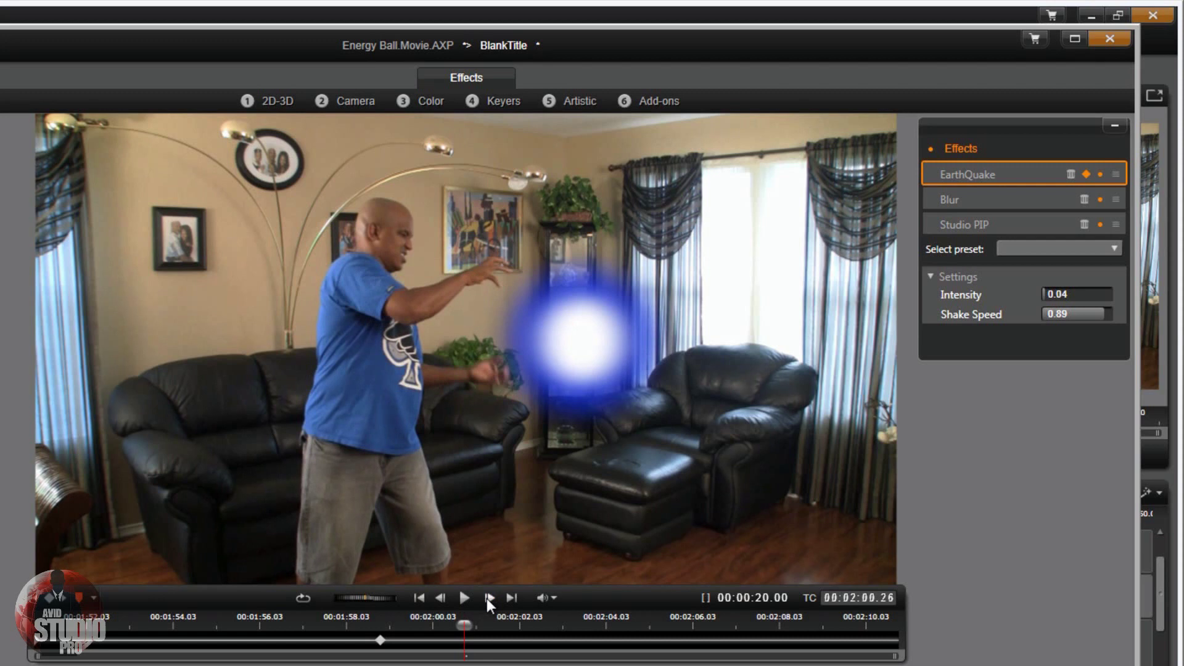
click(442, 597)
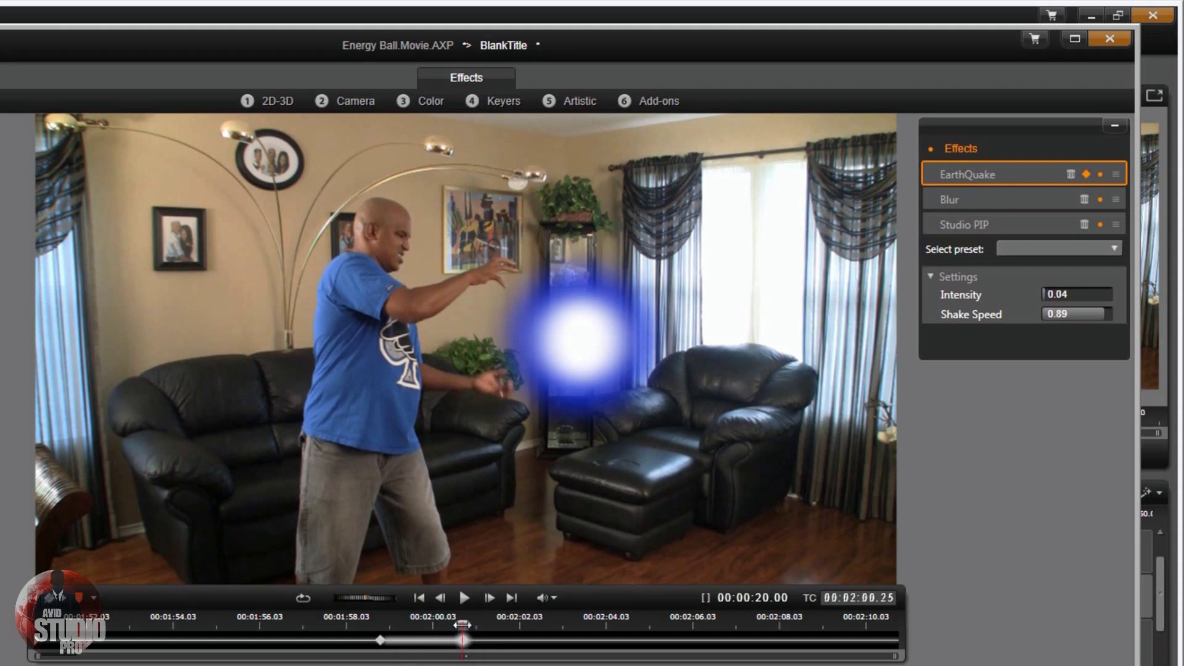
- At the start of the throw, 00:02:01.00, set the EarthQuake Intensity and Shake Speed to 0
drag(462, 627, 478, 622)
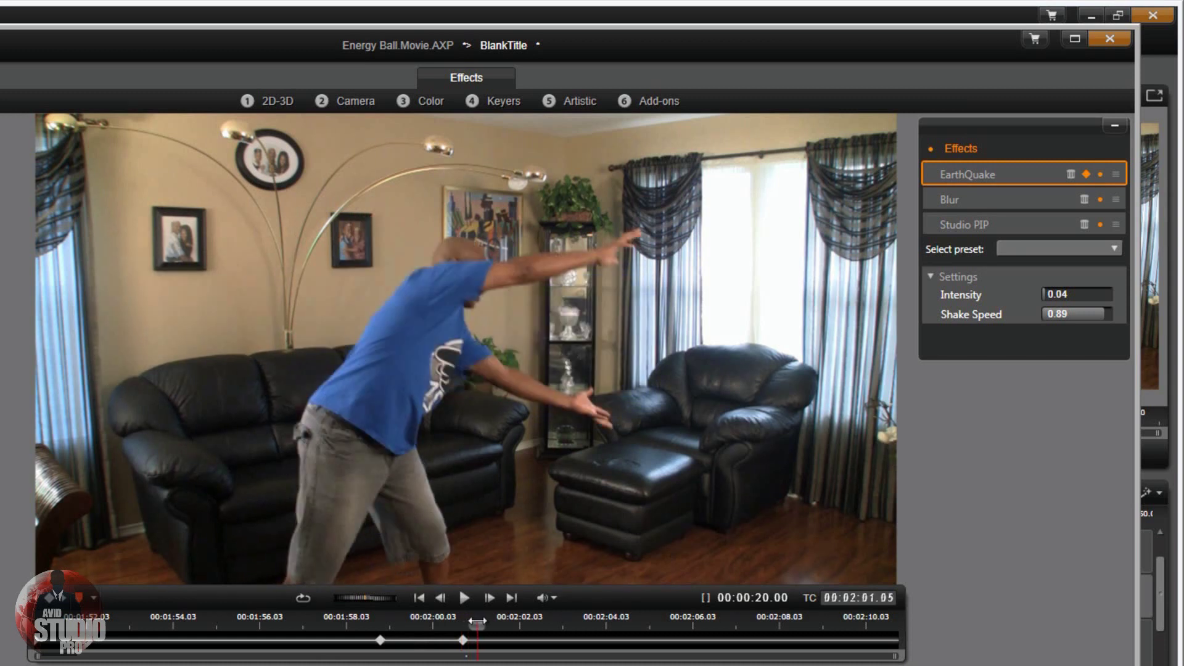
click(439, 598)
click(439, 598)
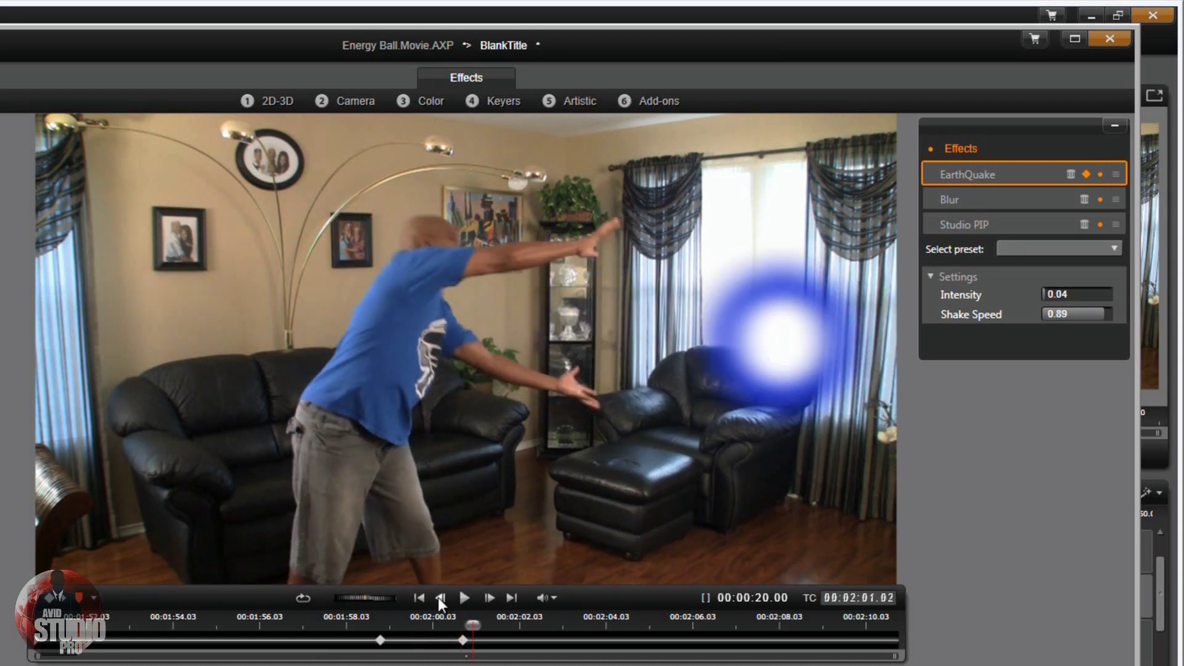
click(439, 598)
click(439, 598)
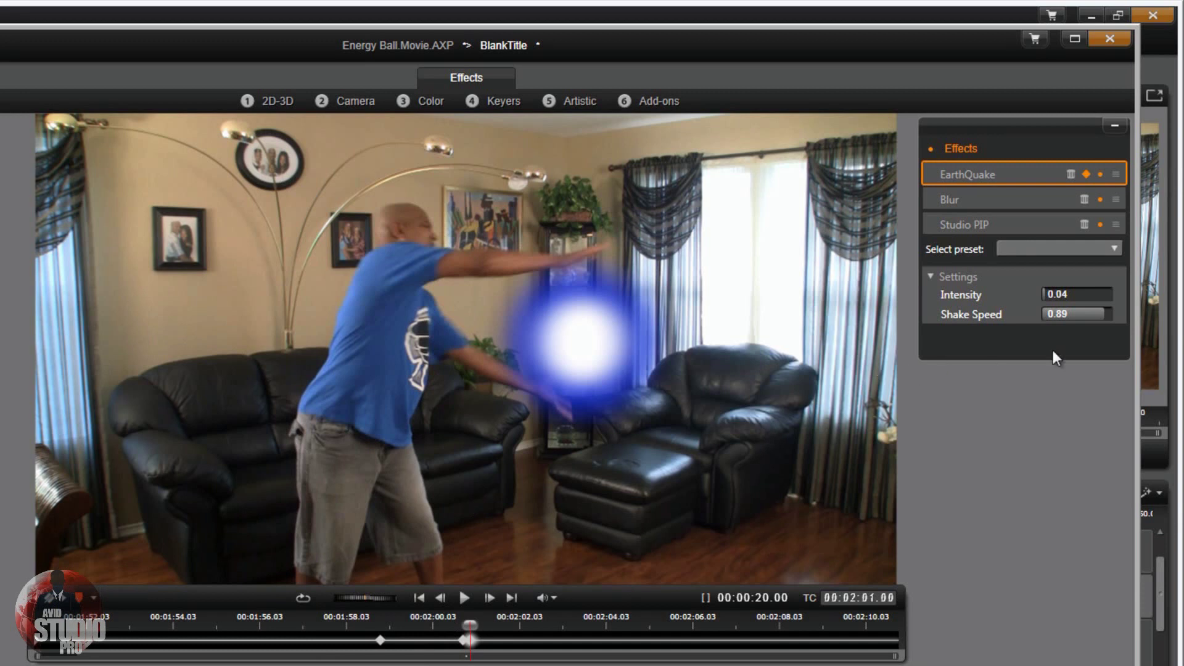
click(1057, 295)
text(0)
click(1052, 314)
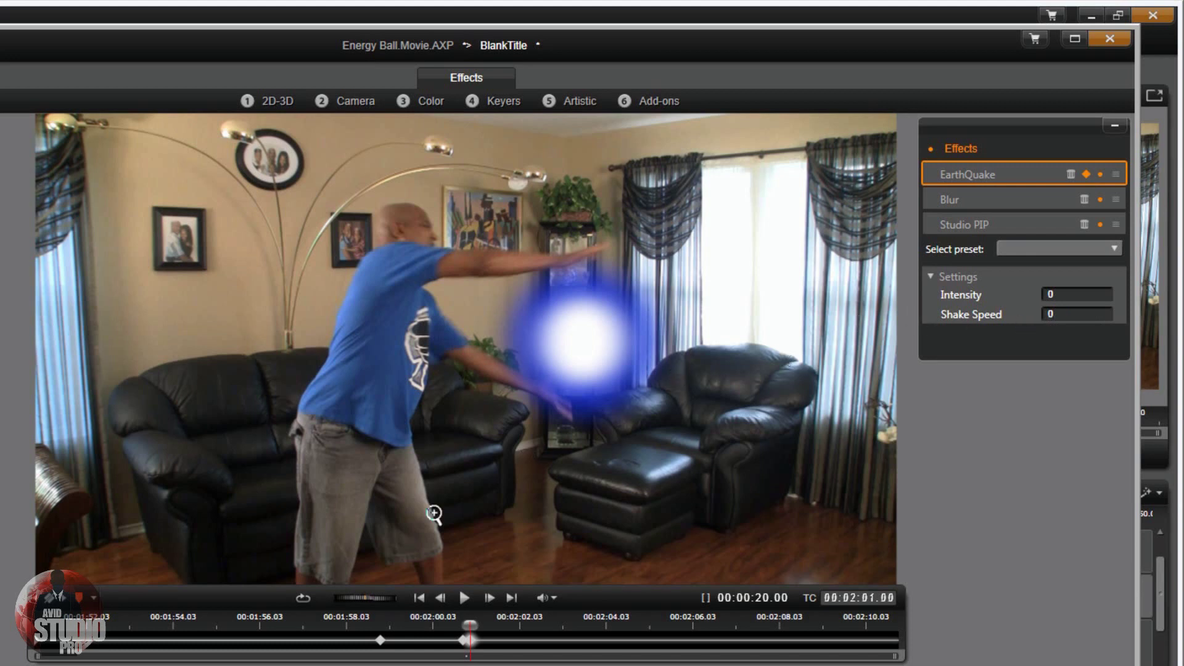
- Play back the ball's growth, shake and throw from an earlier point, and accept the effect changes
drag(467, 626, 198, 626)
click(464, 598)
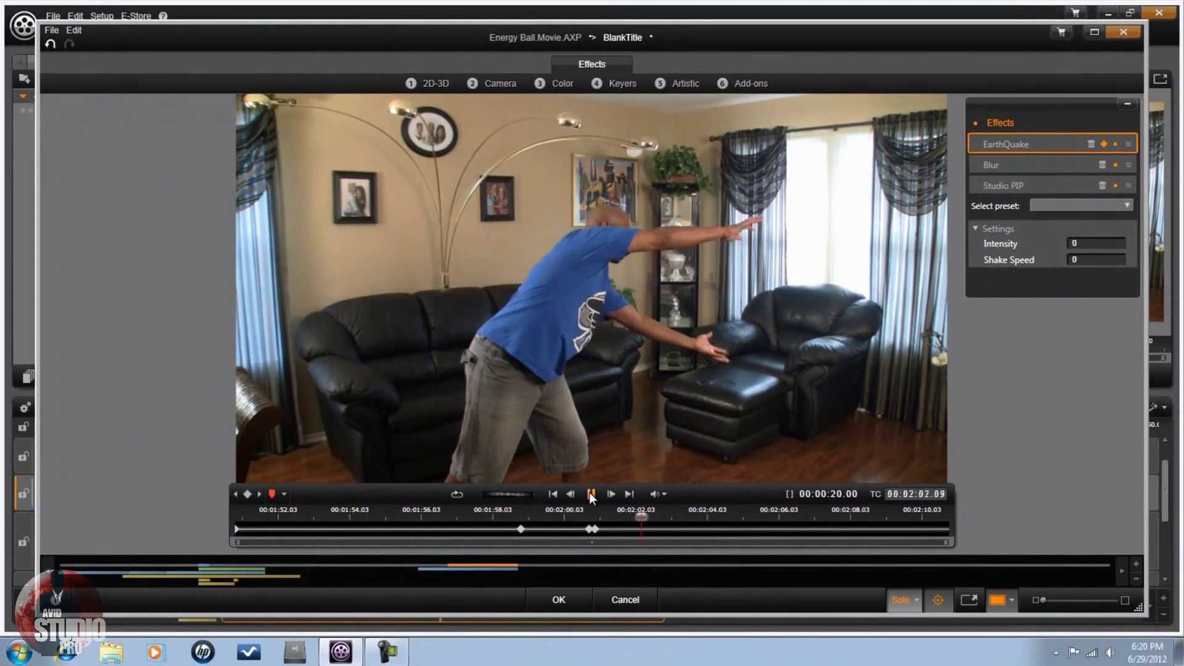
click(558, 598)
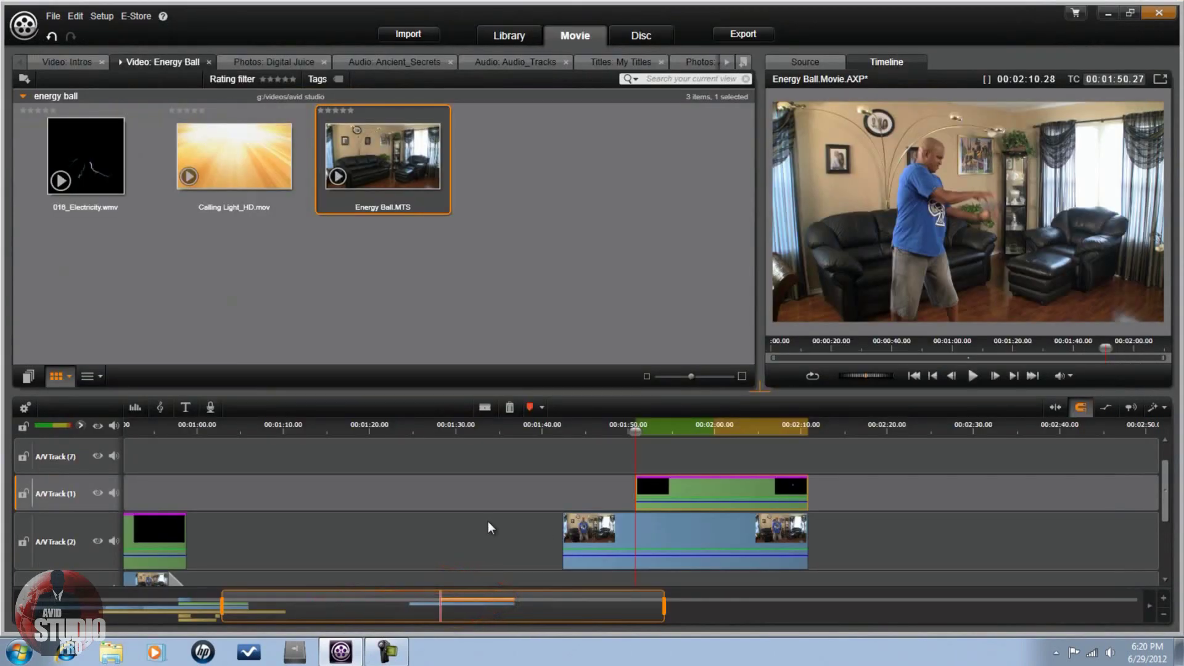